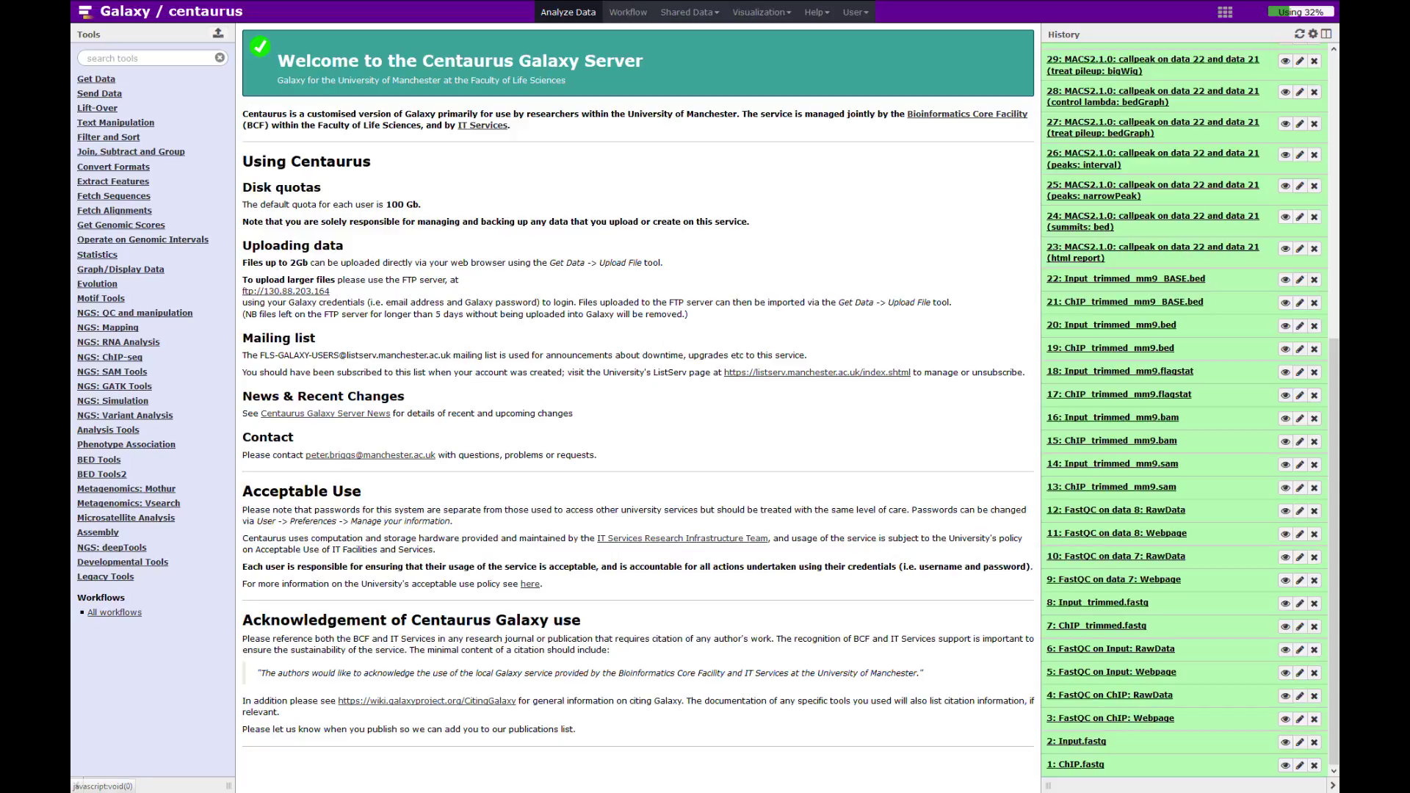
Find the MACS2.1.0 peak calling tool by searching the tools for "macs2" and open its form
left_click(147, 58)
type("macs2")
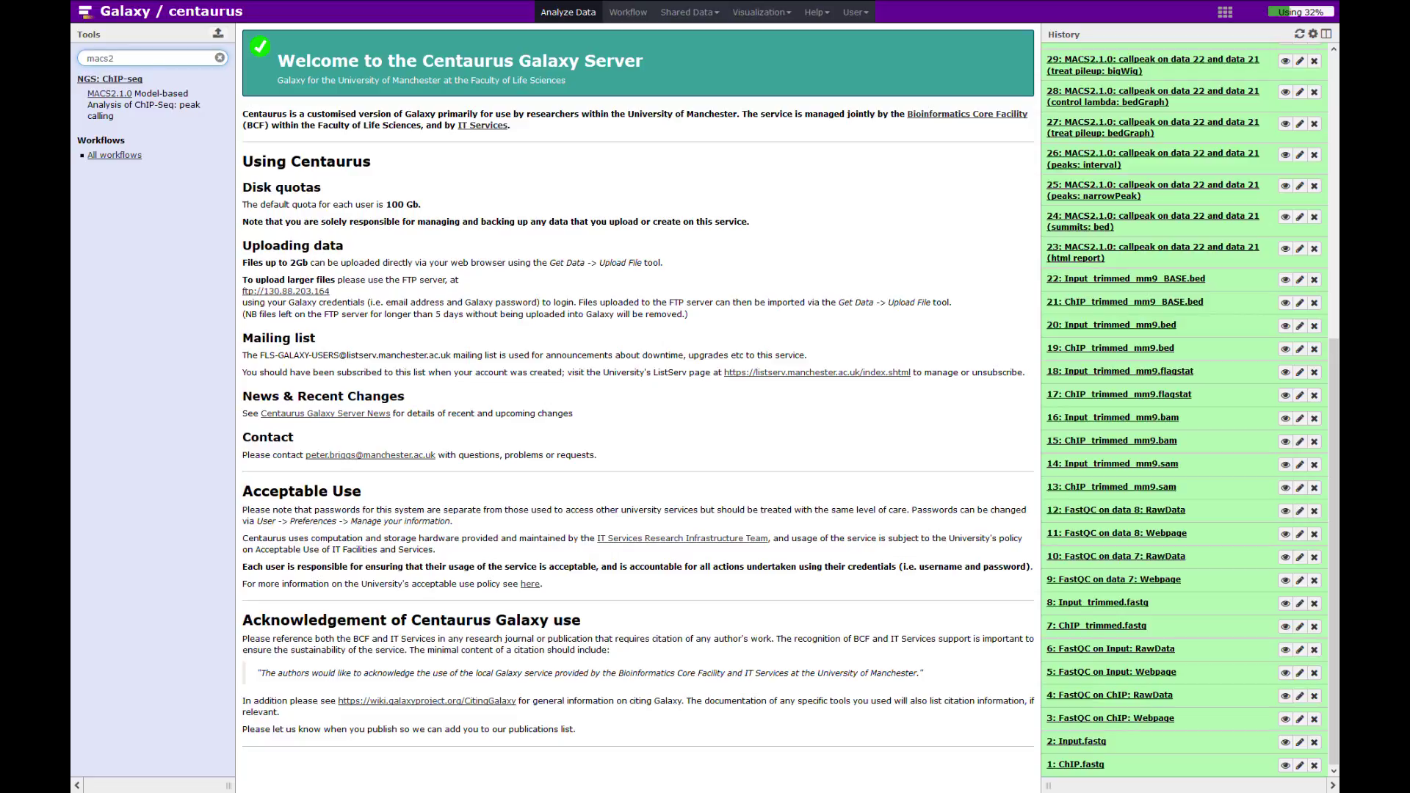
left_click(109, 93)
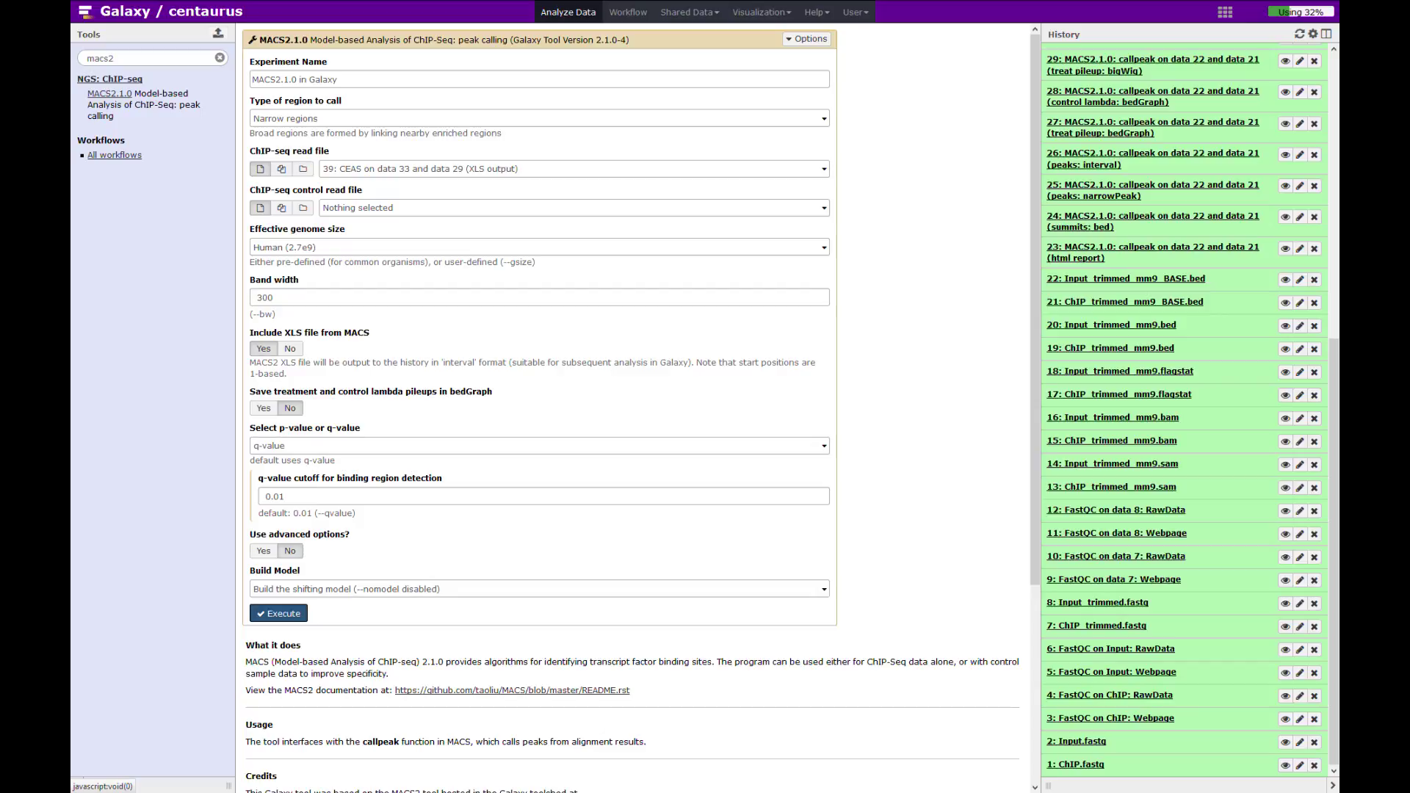
Switch the type of region to call to Broad regions and back to Narrow regions
left_click(540, 119)
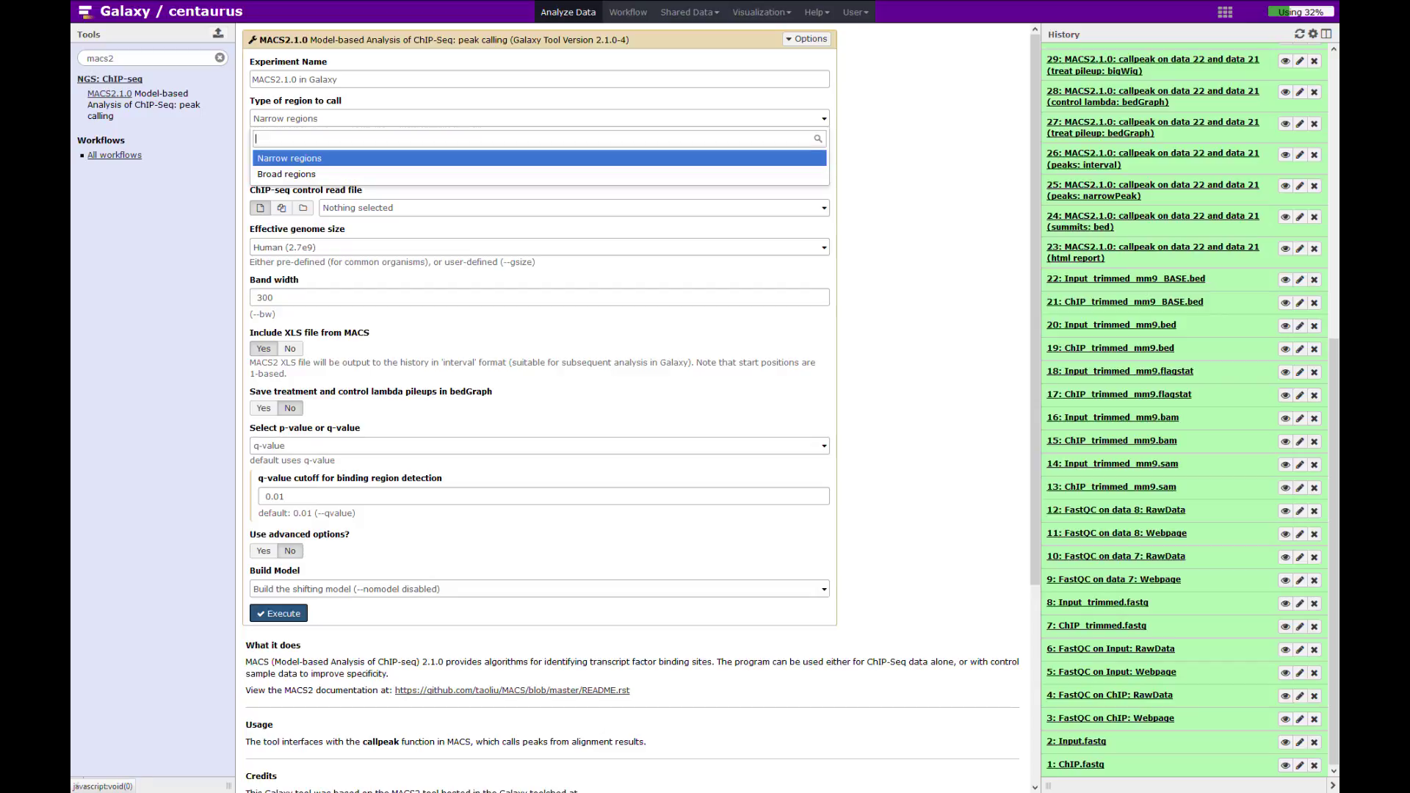
key("Down")
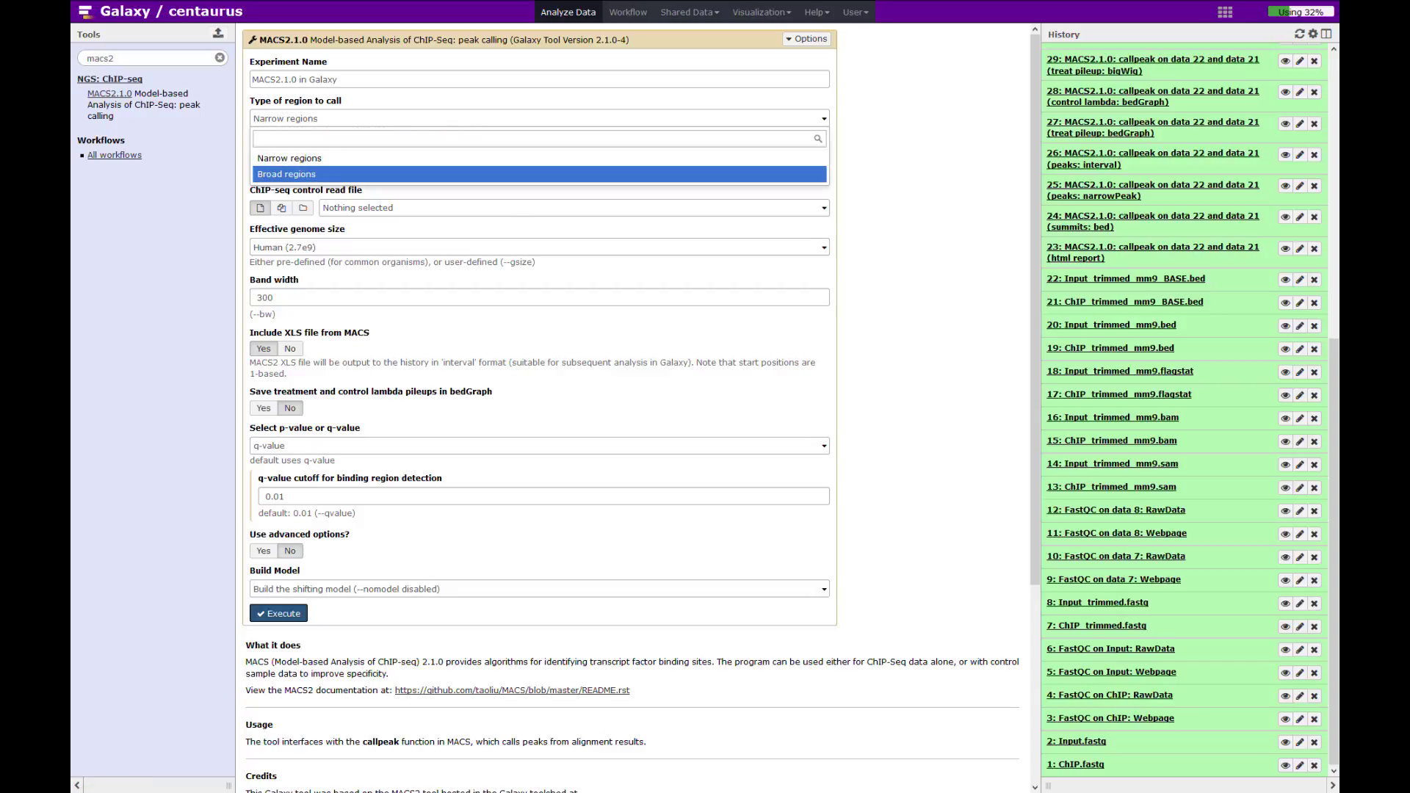
key("Return")
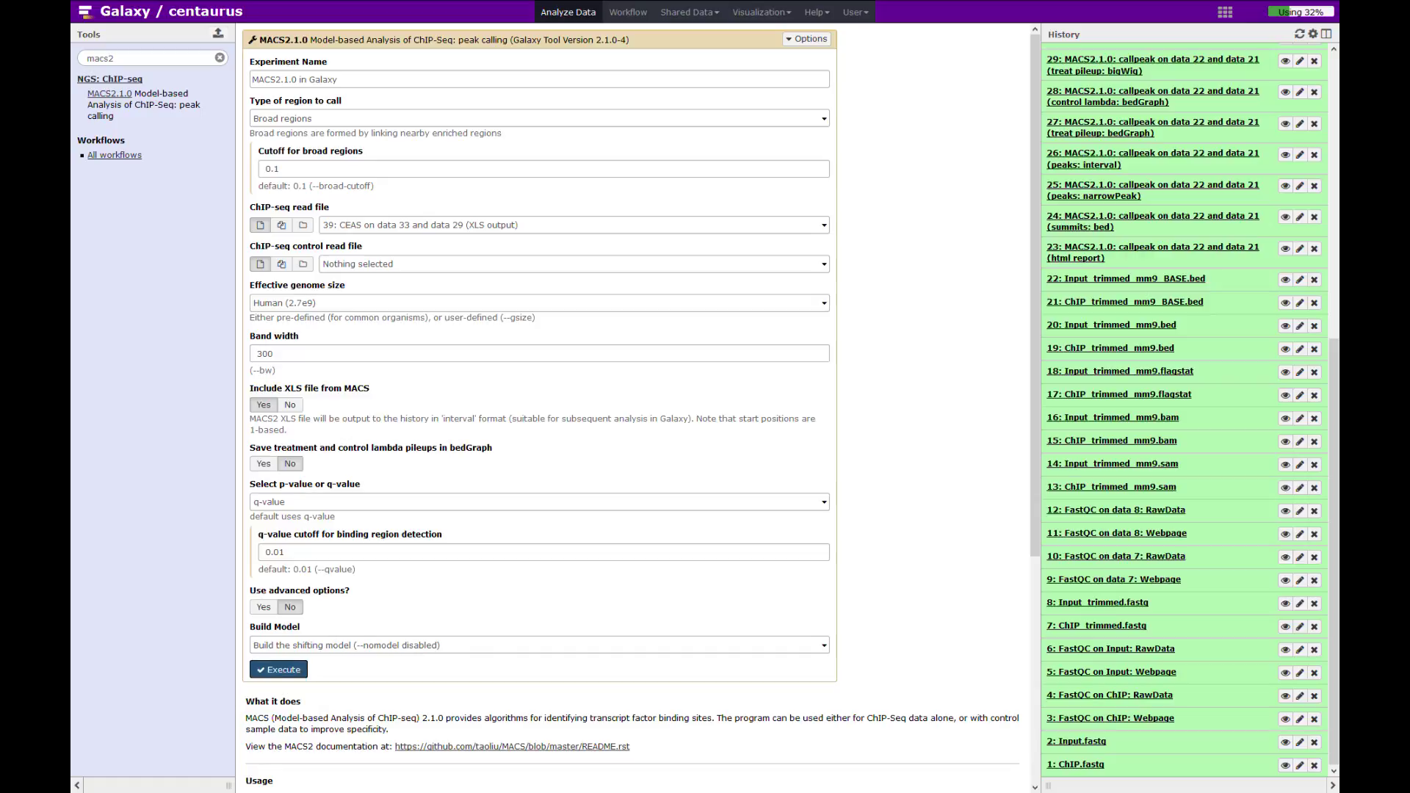
left_click(539, 118)
left_click(539, 158)
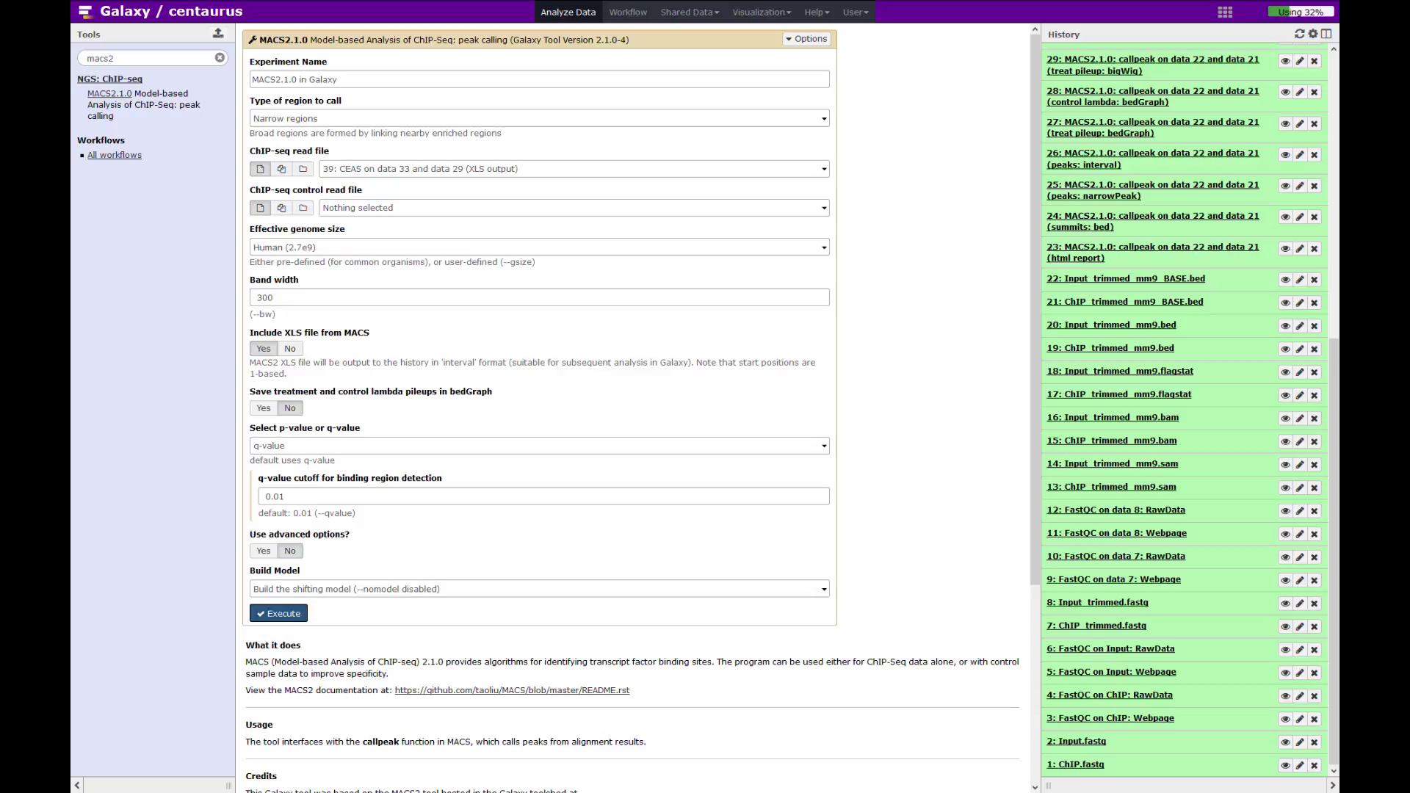
Choose 21: ChIP_trimmed_mm9_BASE.bed as the ChIP-seq read file
left_click(573, 169)
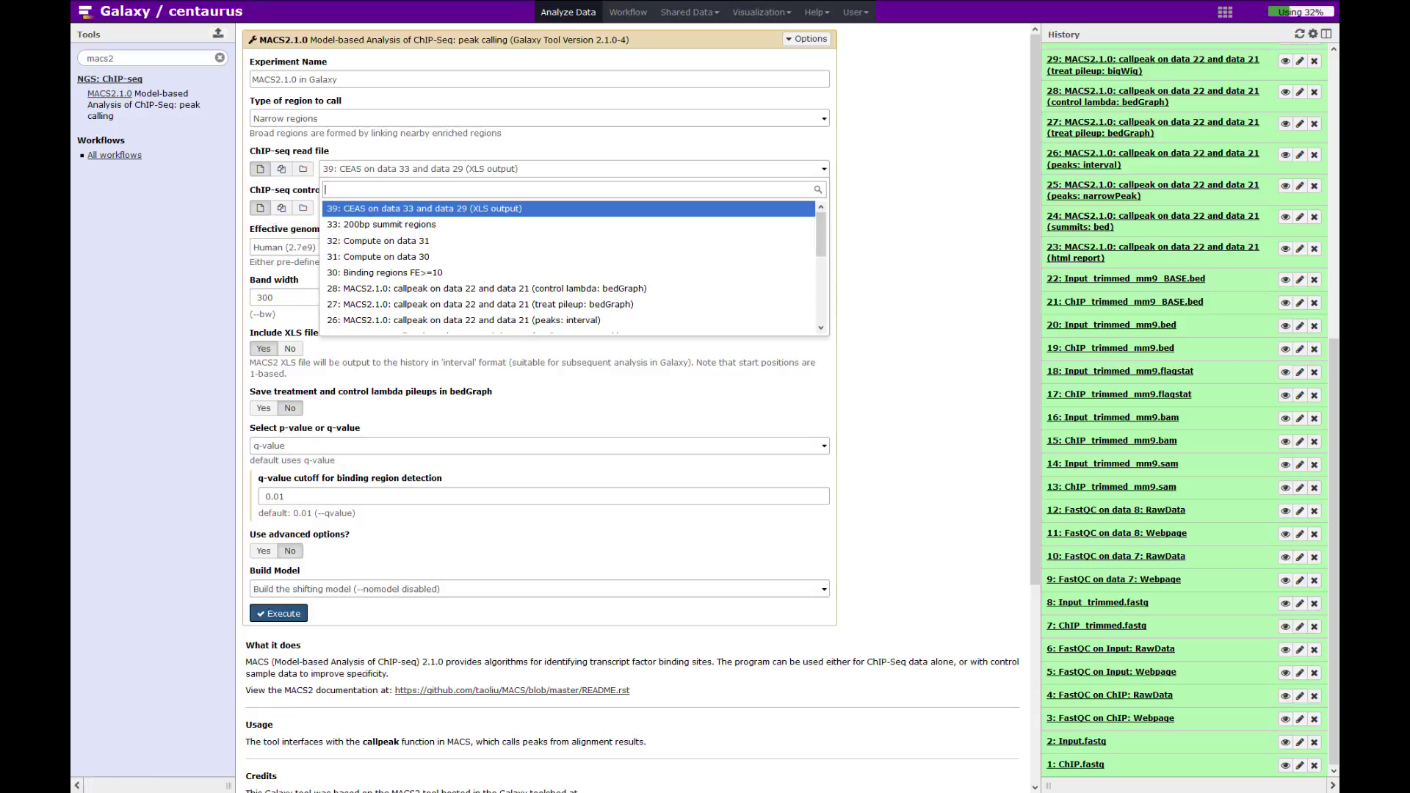
left_click_drag(820, 249, 821, 312)
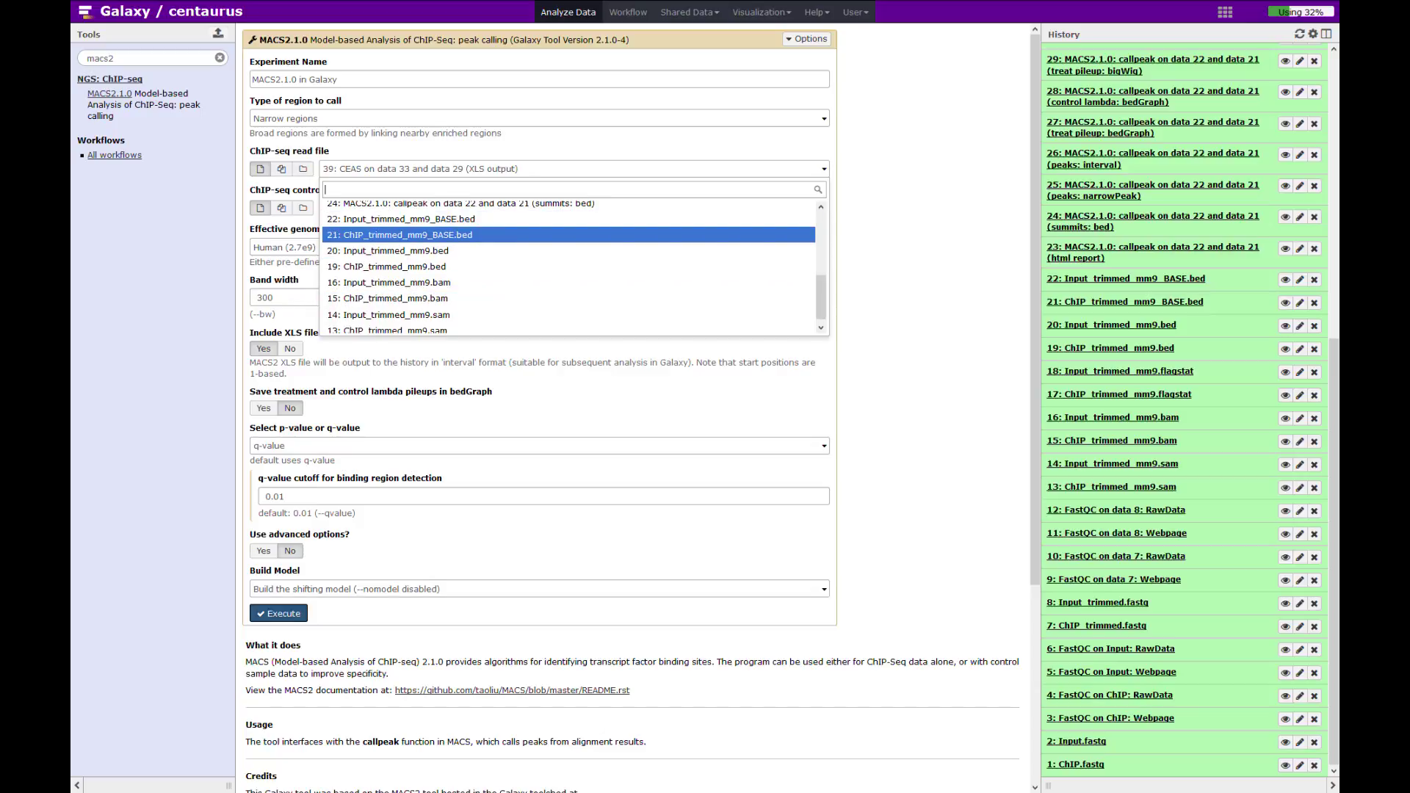
left_click(399, 234)
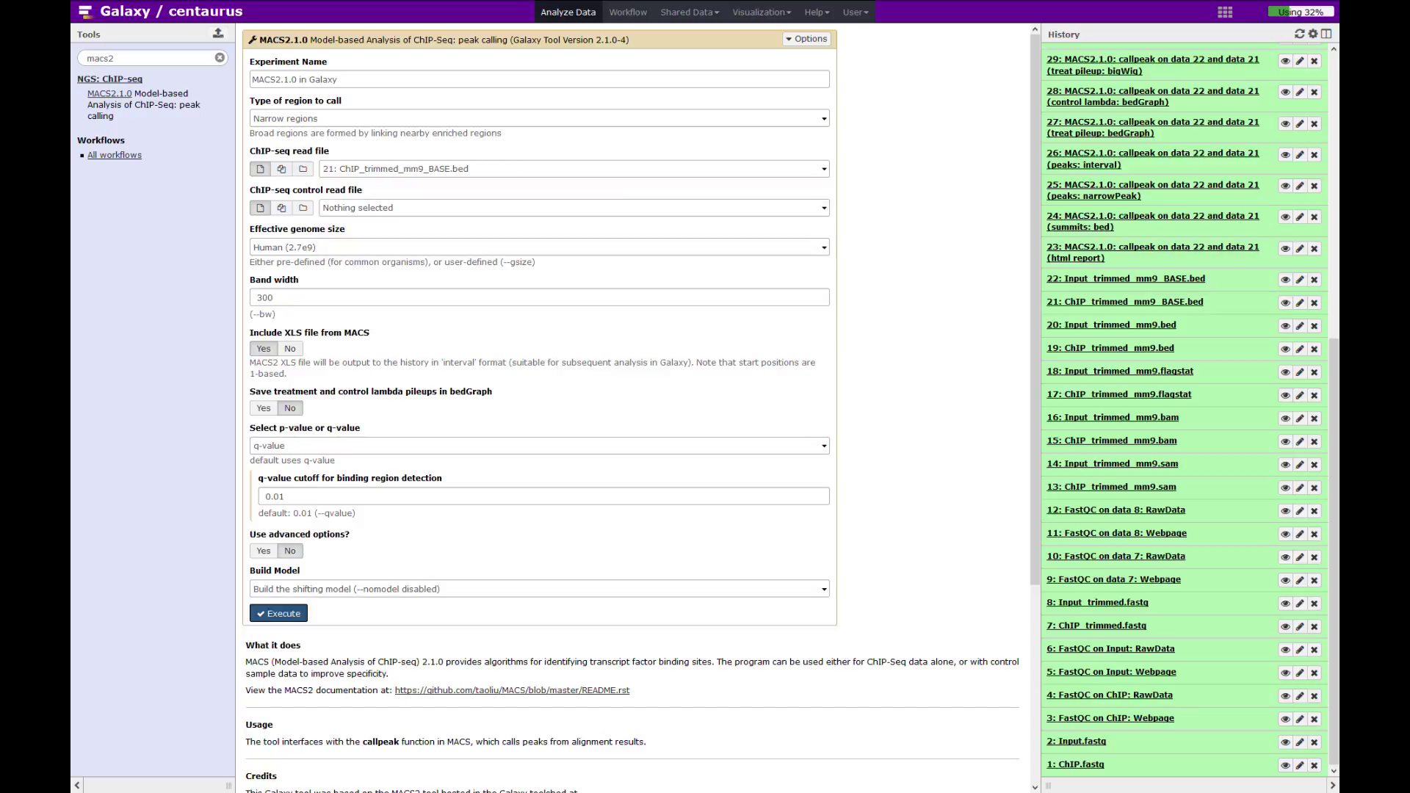
Choose 22: Input_trimmed_mm9_BASE.bed as the ChIP-seq control read file and set the effective genome size to Mouse (1.87e9)
left_click(470, 208)
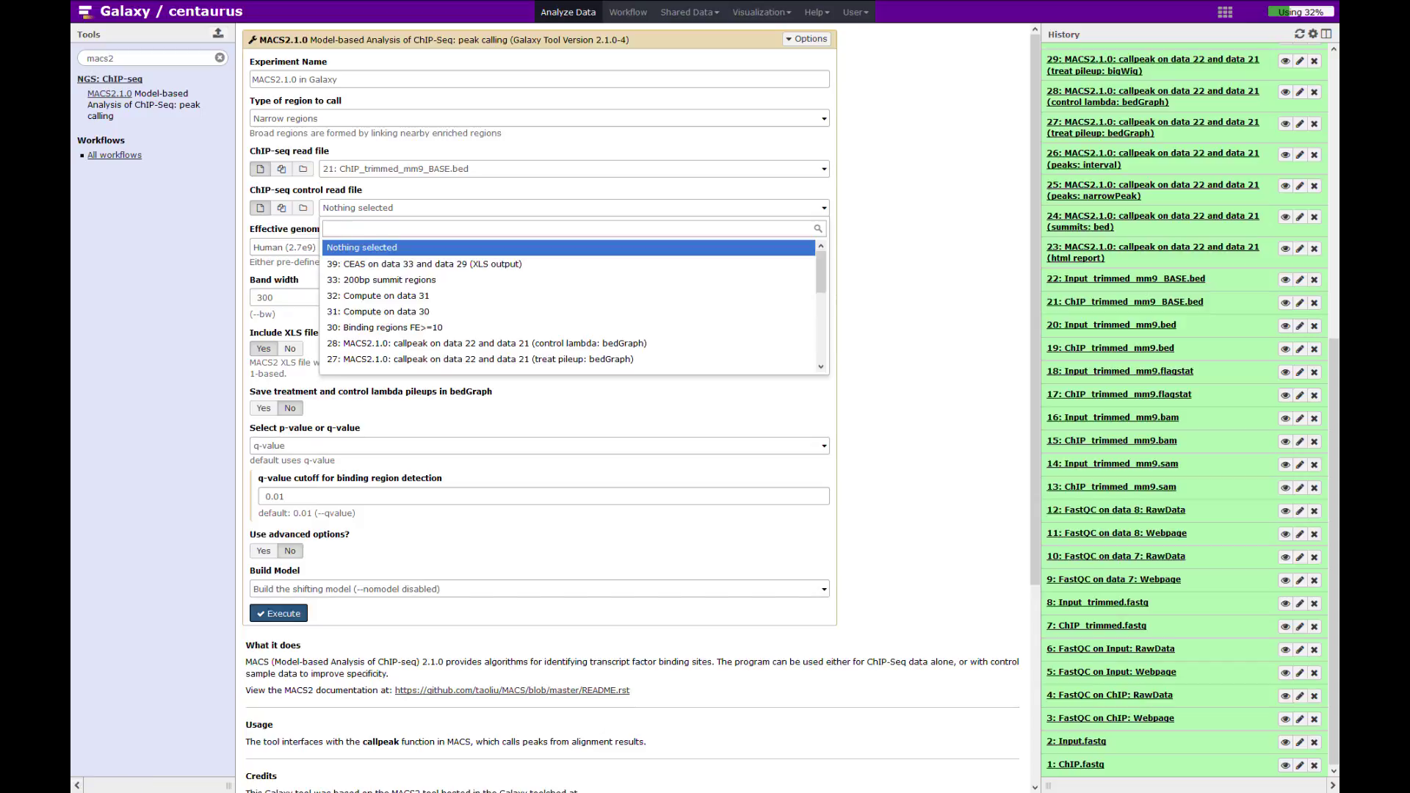
scroll(570, 305, "down", 2)
scroll(569, 316, "down", 3)
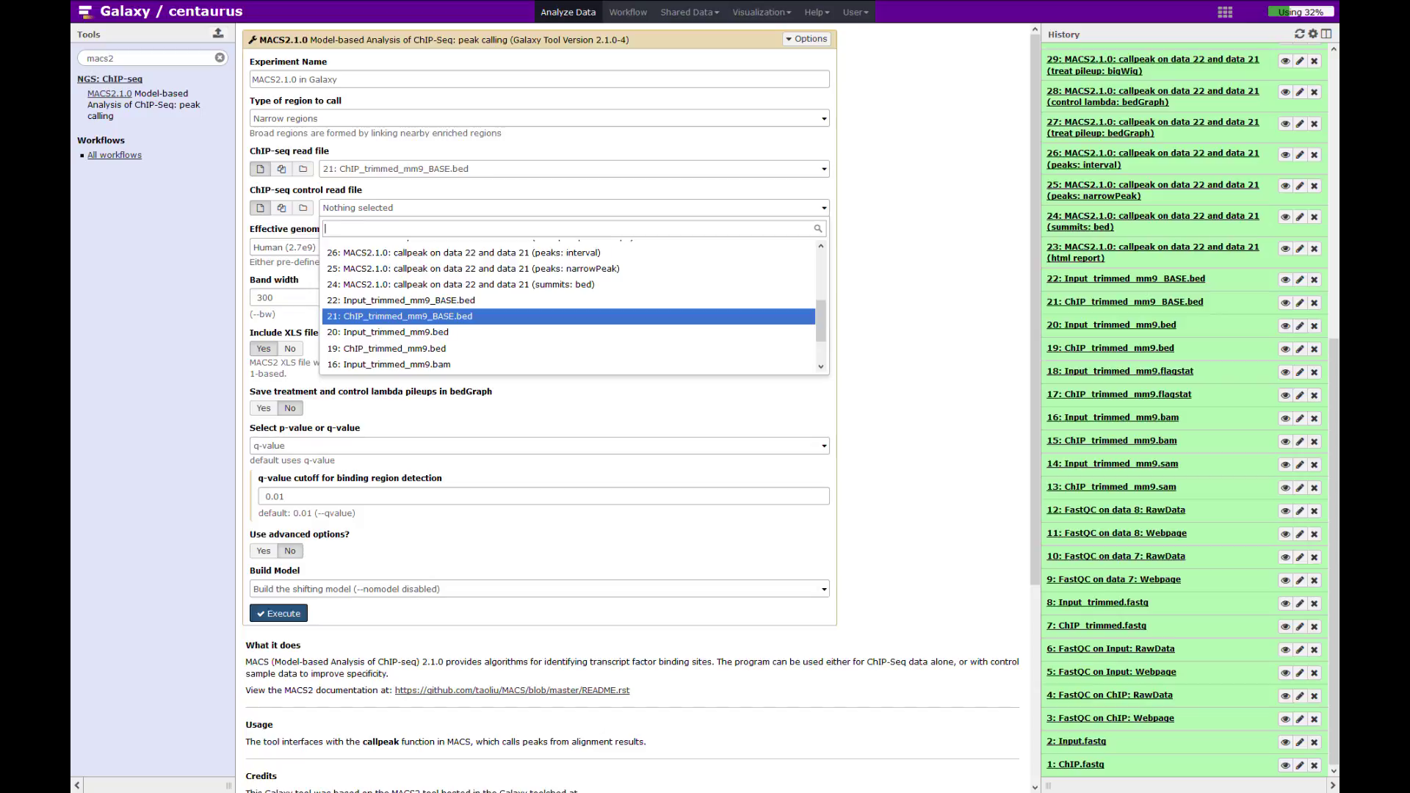
left_click(411, 300)
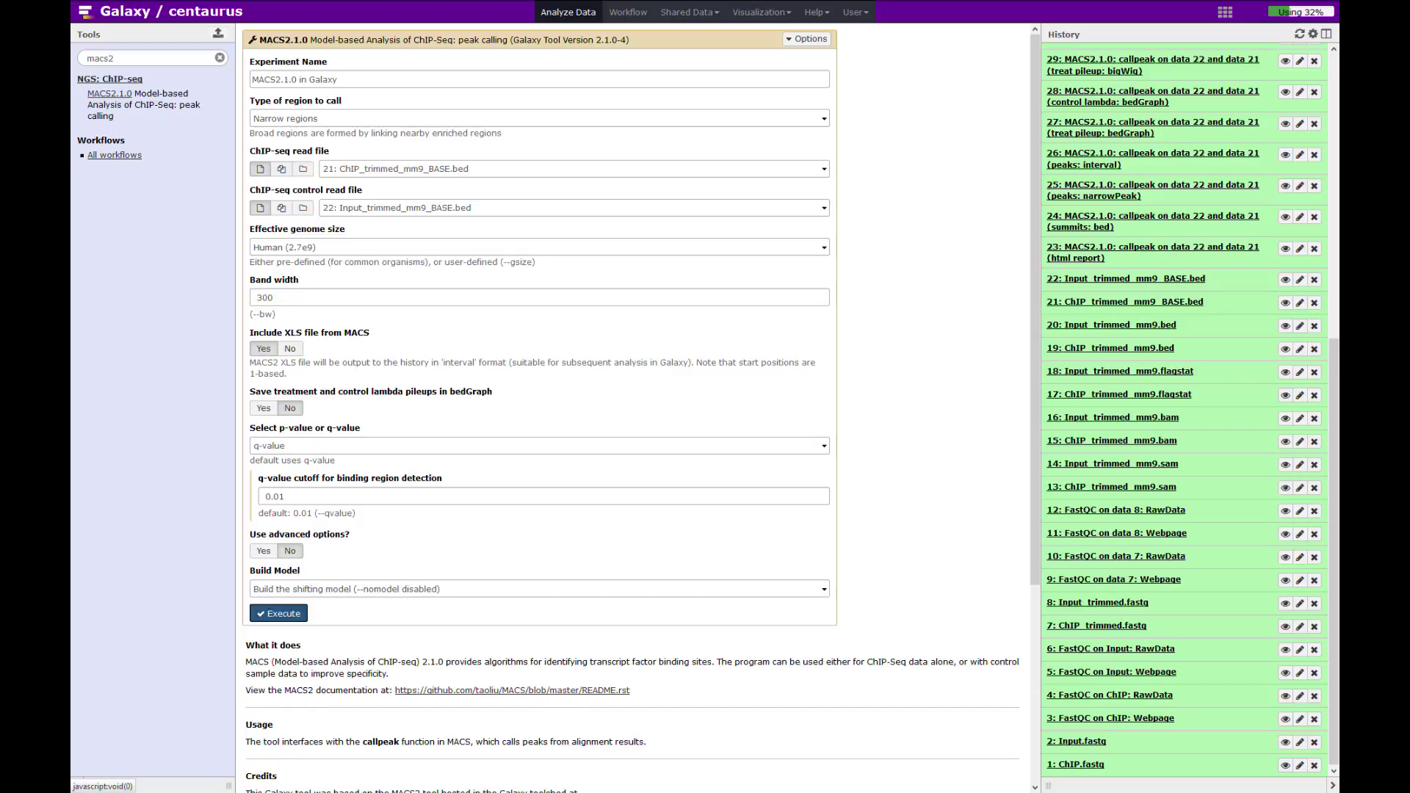
left_click(536, 247)
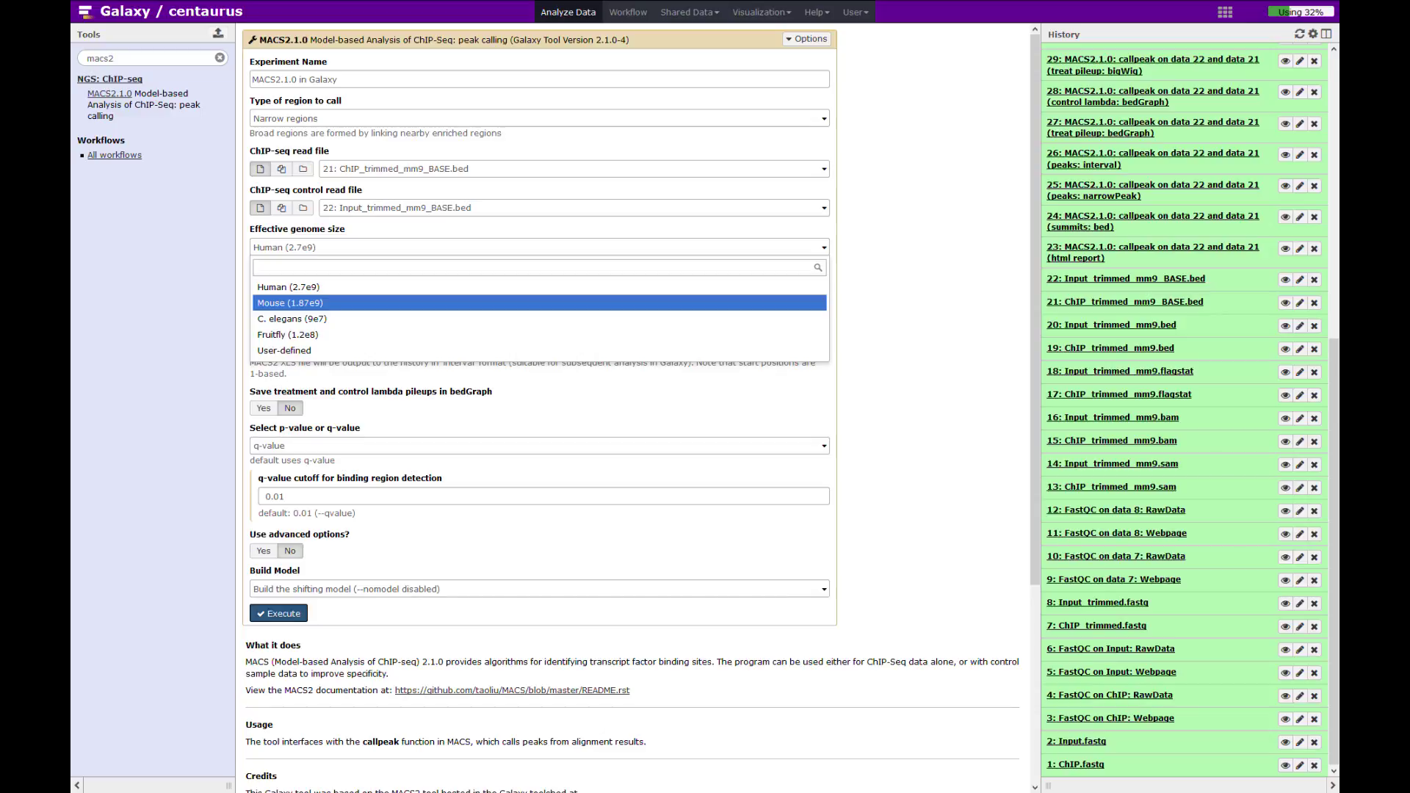
key("Return")
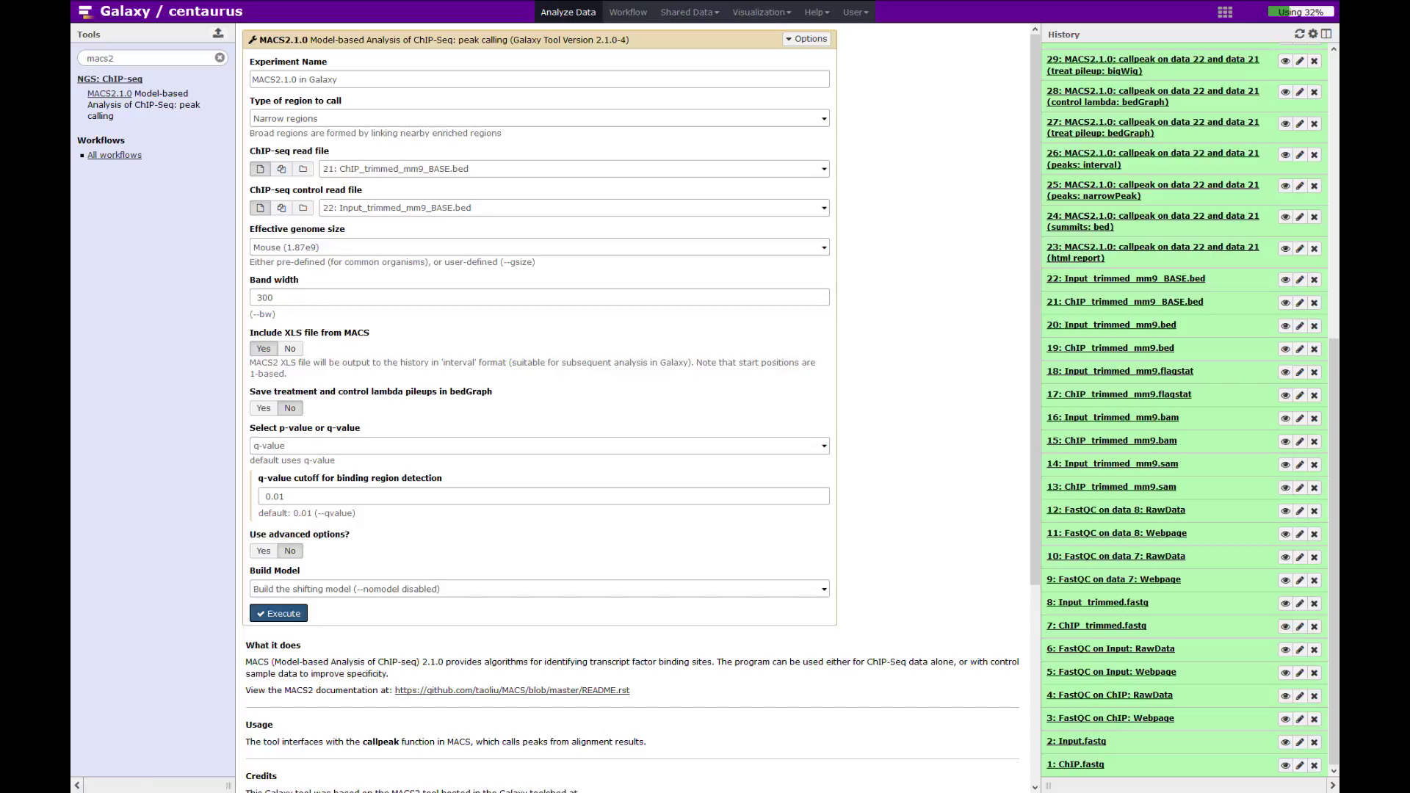
Examine the available choices for p-value or q-value and for building the shifting model
left_click(539, 446)
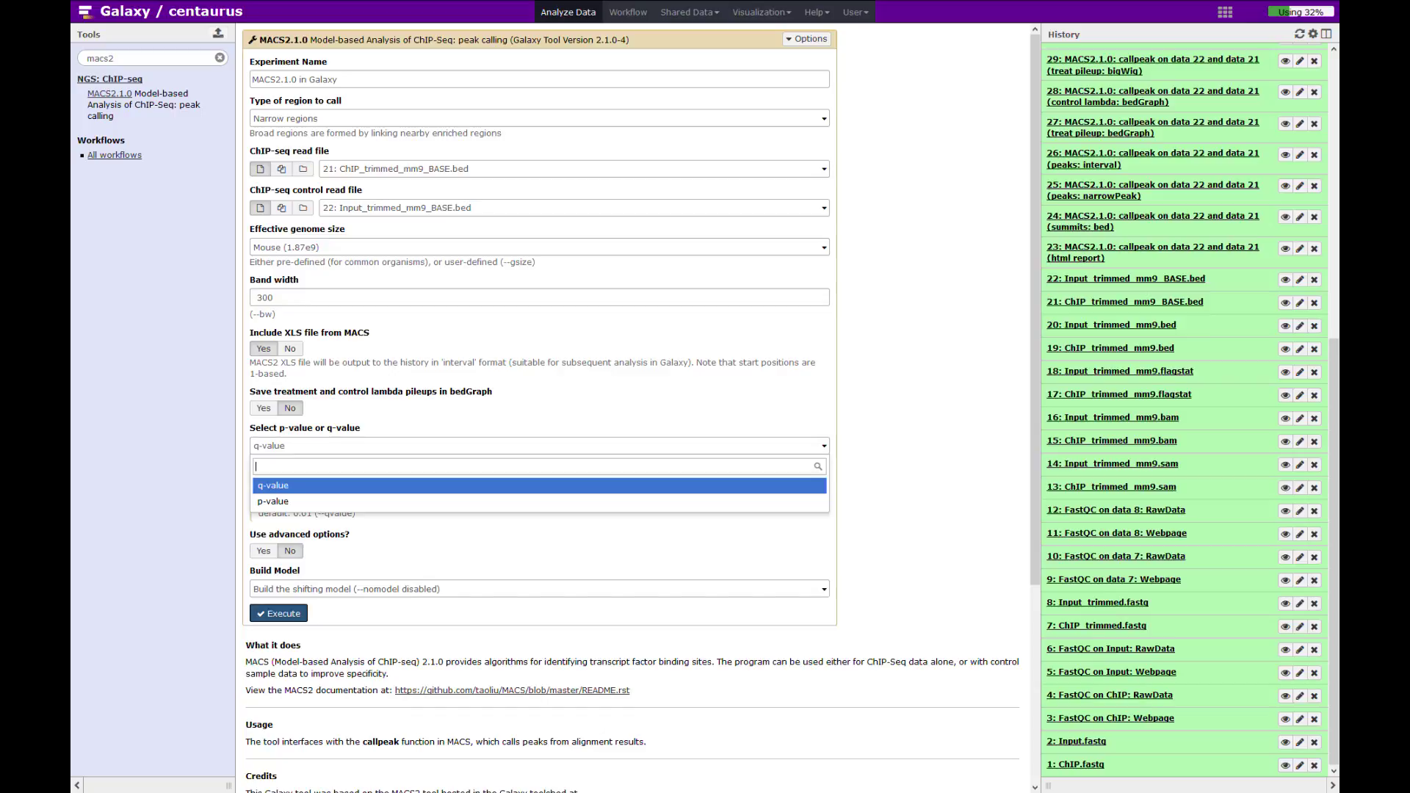
key("Escape")
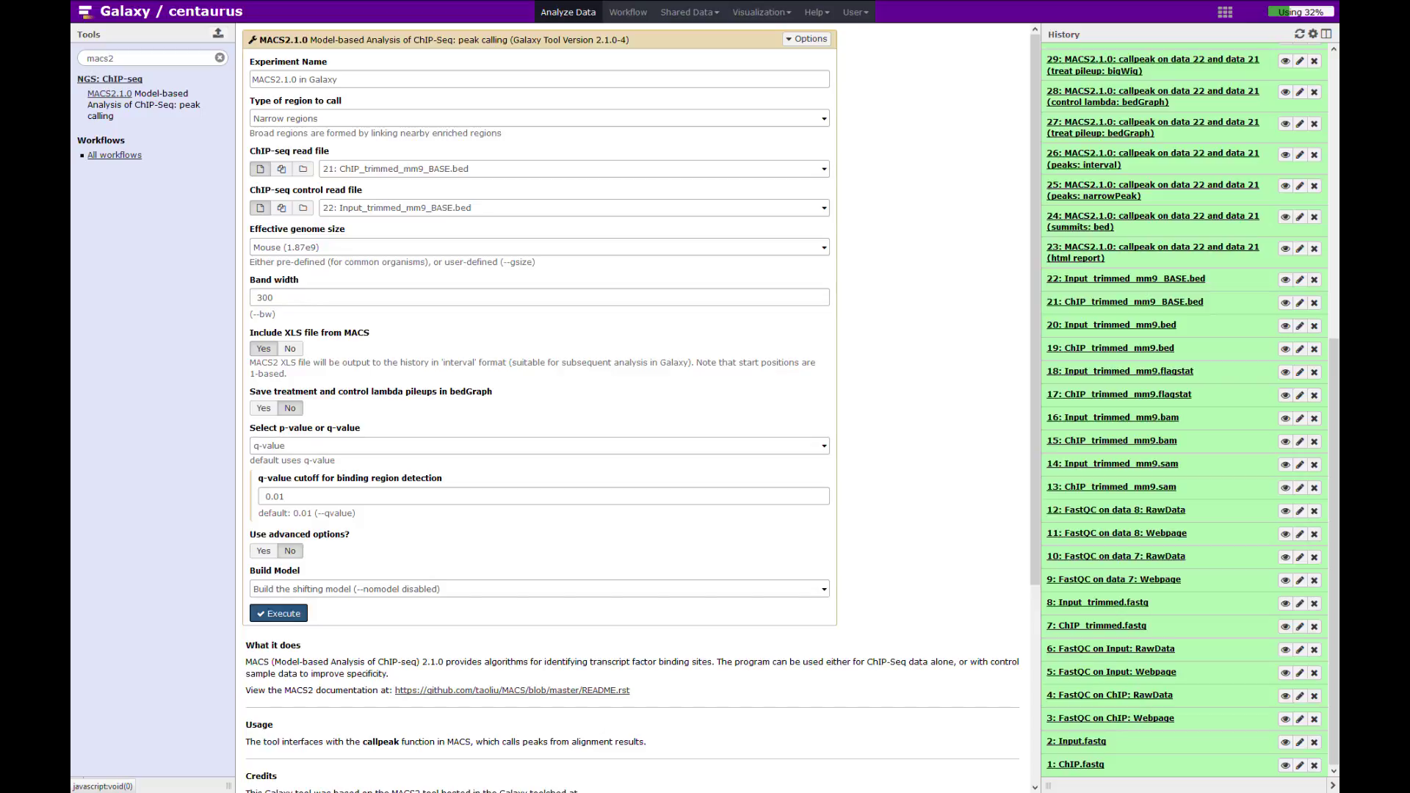
left_click(291, 591)
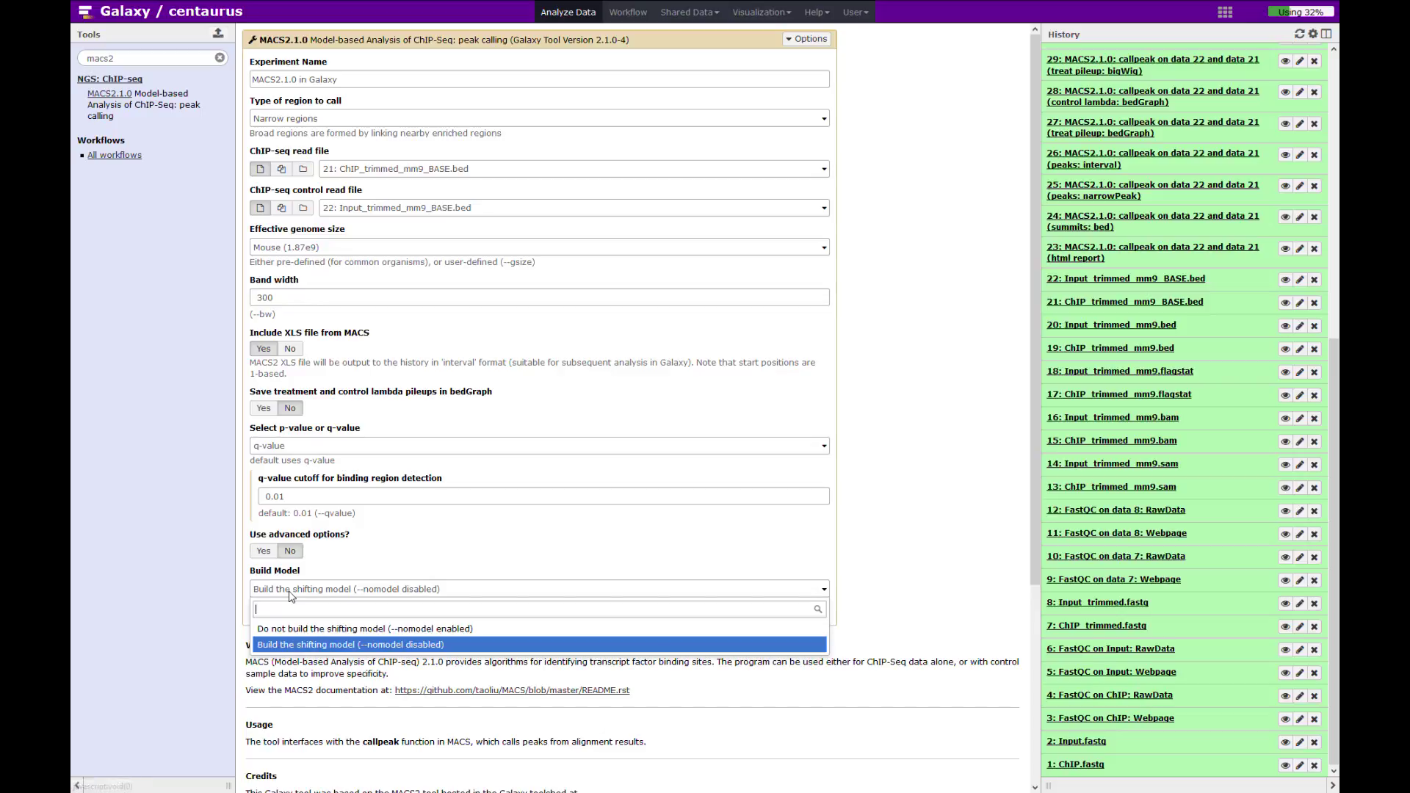
key("Up")
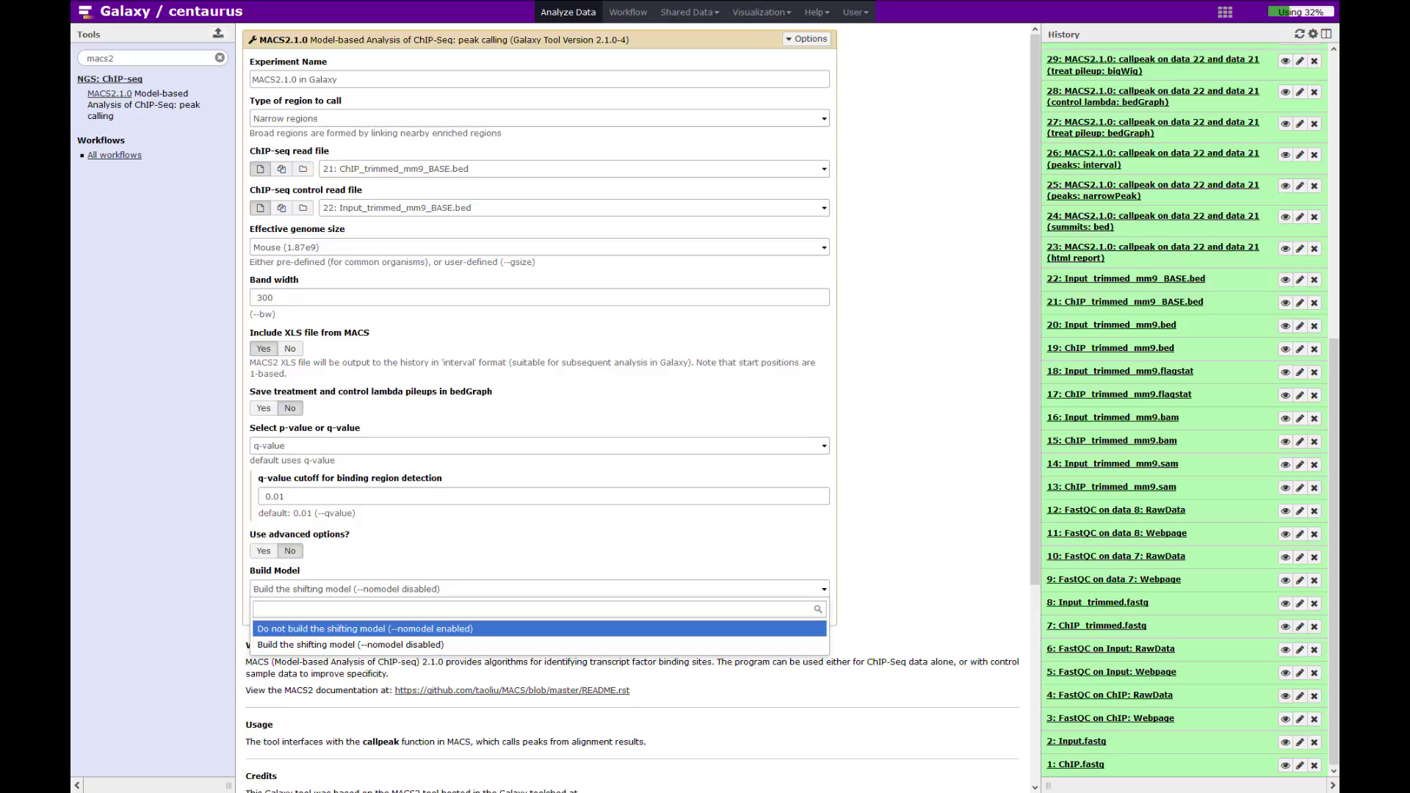
key("Escape")
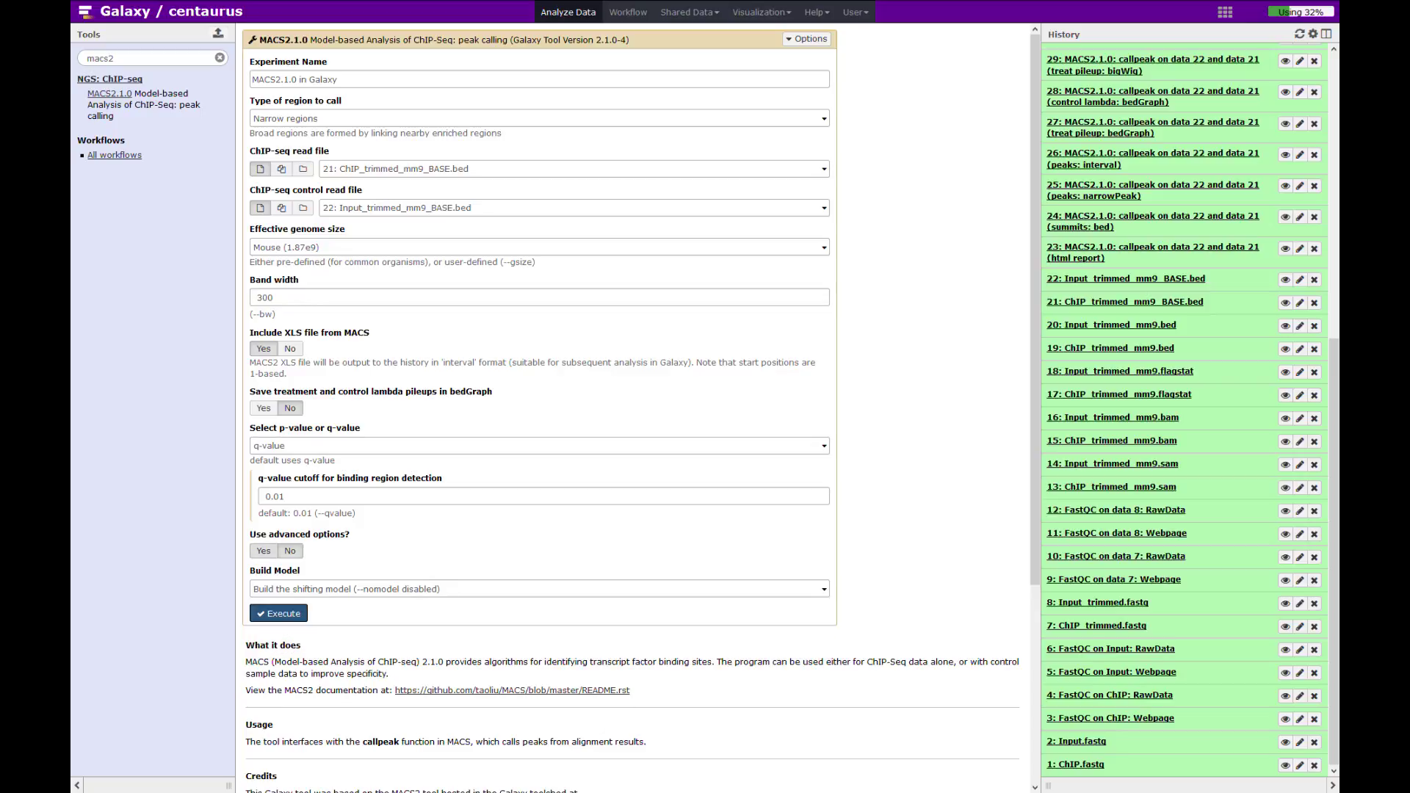
Show the advanced options and examine the choices for the use of duplicate reads
left_click(264, 551)
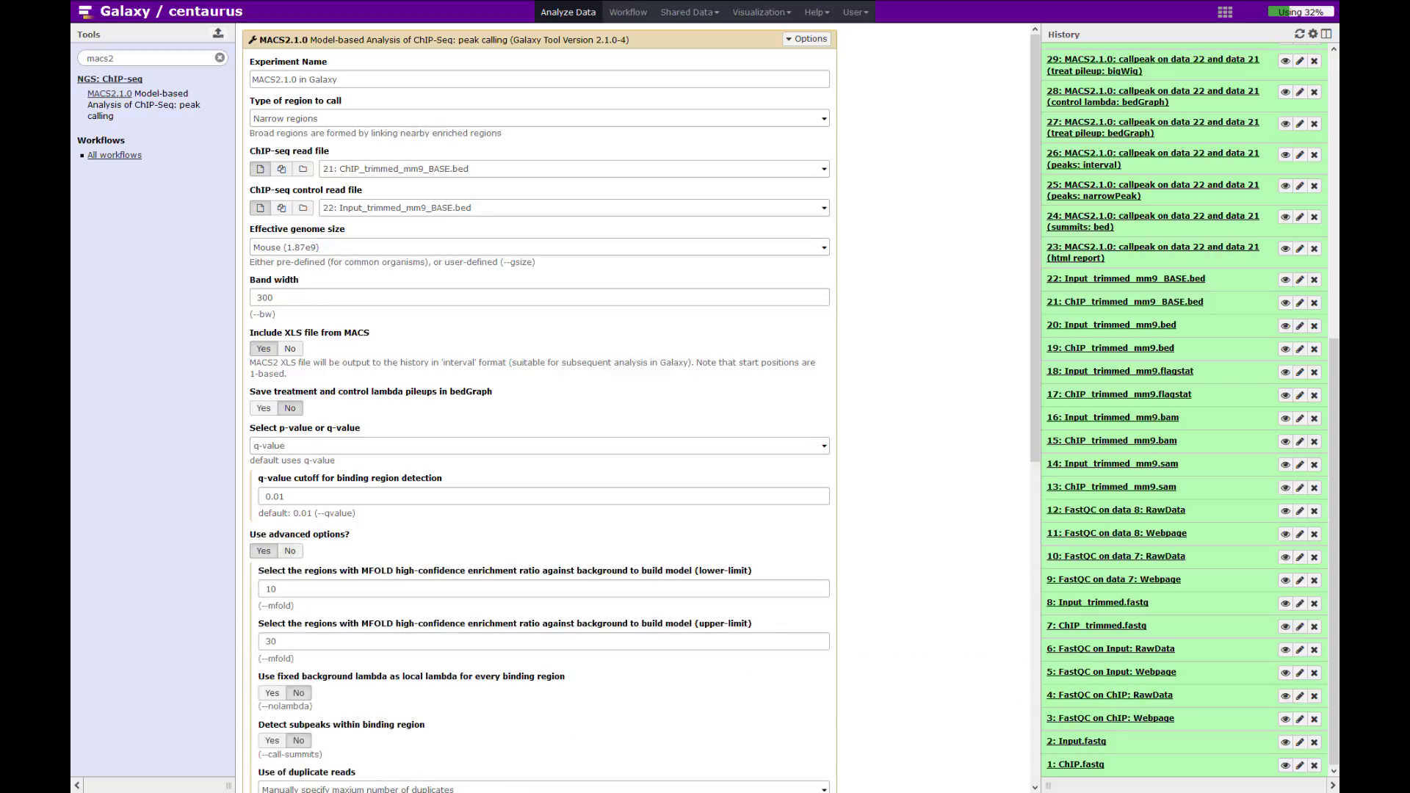
scroll(540, 404, "down", 3)
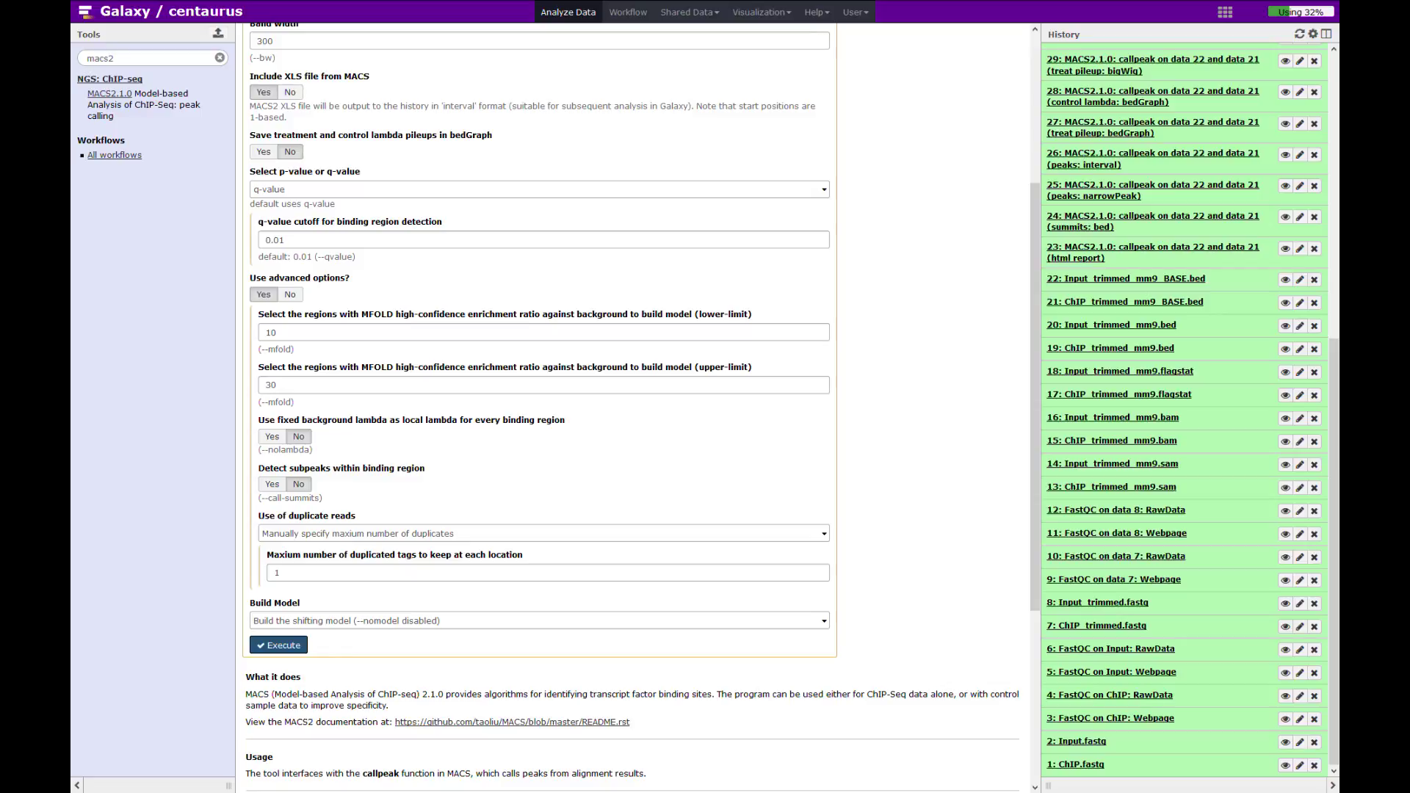
left_click(291, 534)
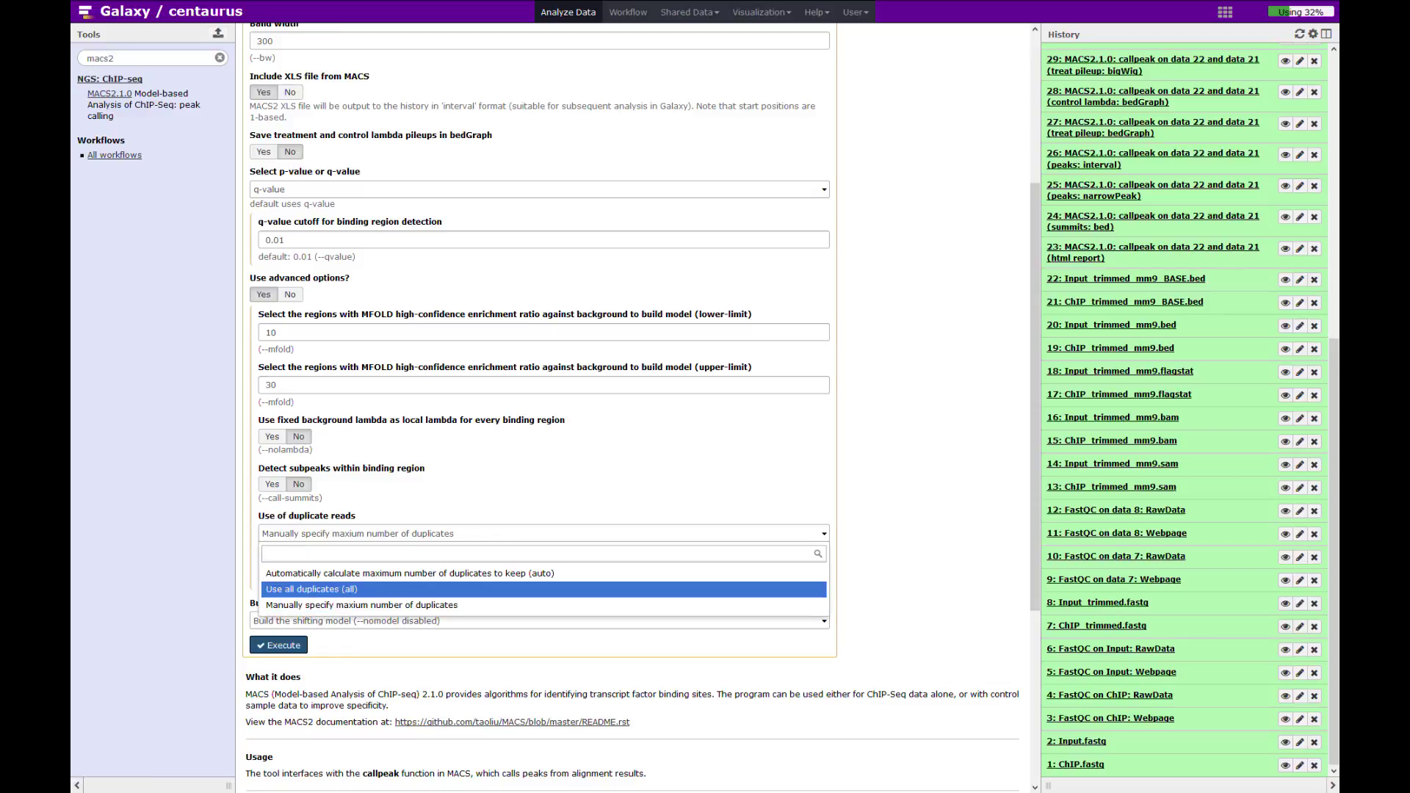
key("Up")
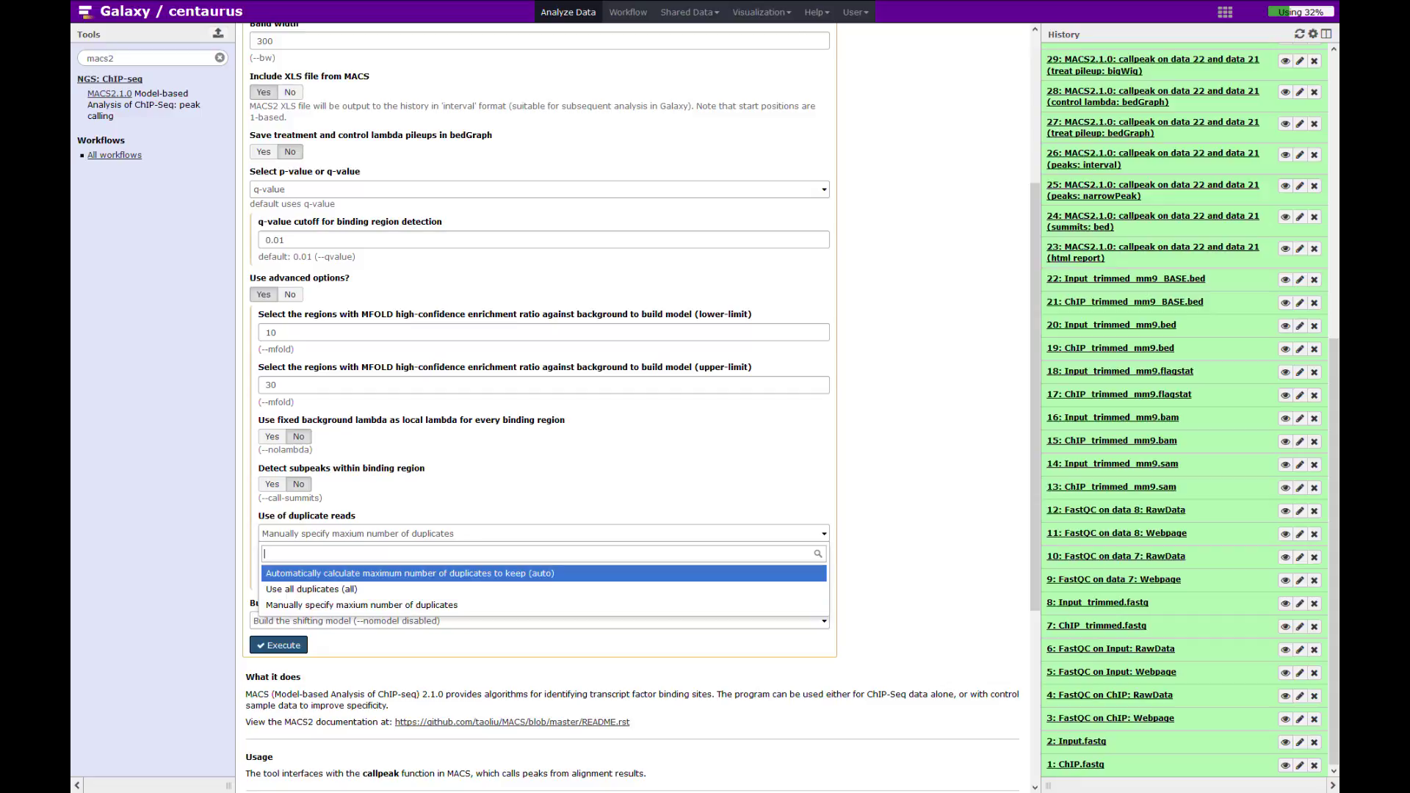
key("Escape")
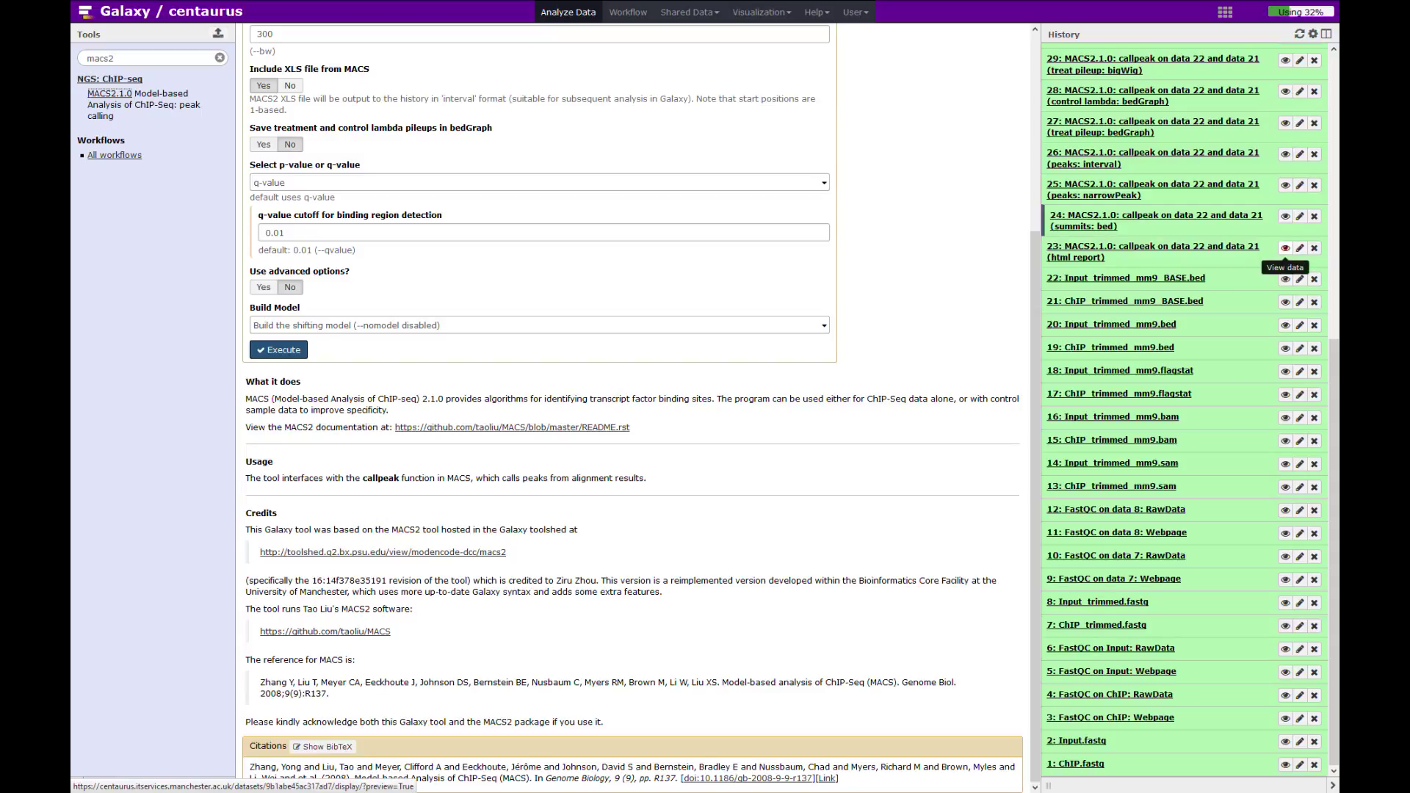
View the MACS2.1.0 html report in dataset 23 and open its MACS2.1.0_in_Galaxy_model.pdf file
left_click(1285, 248)
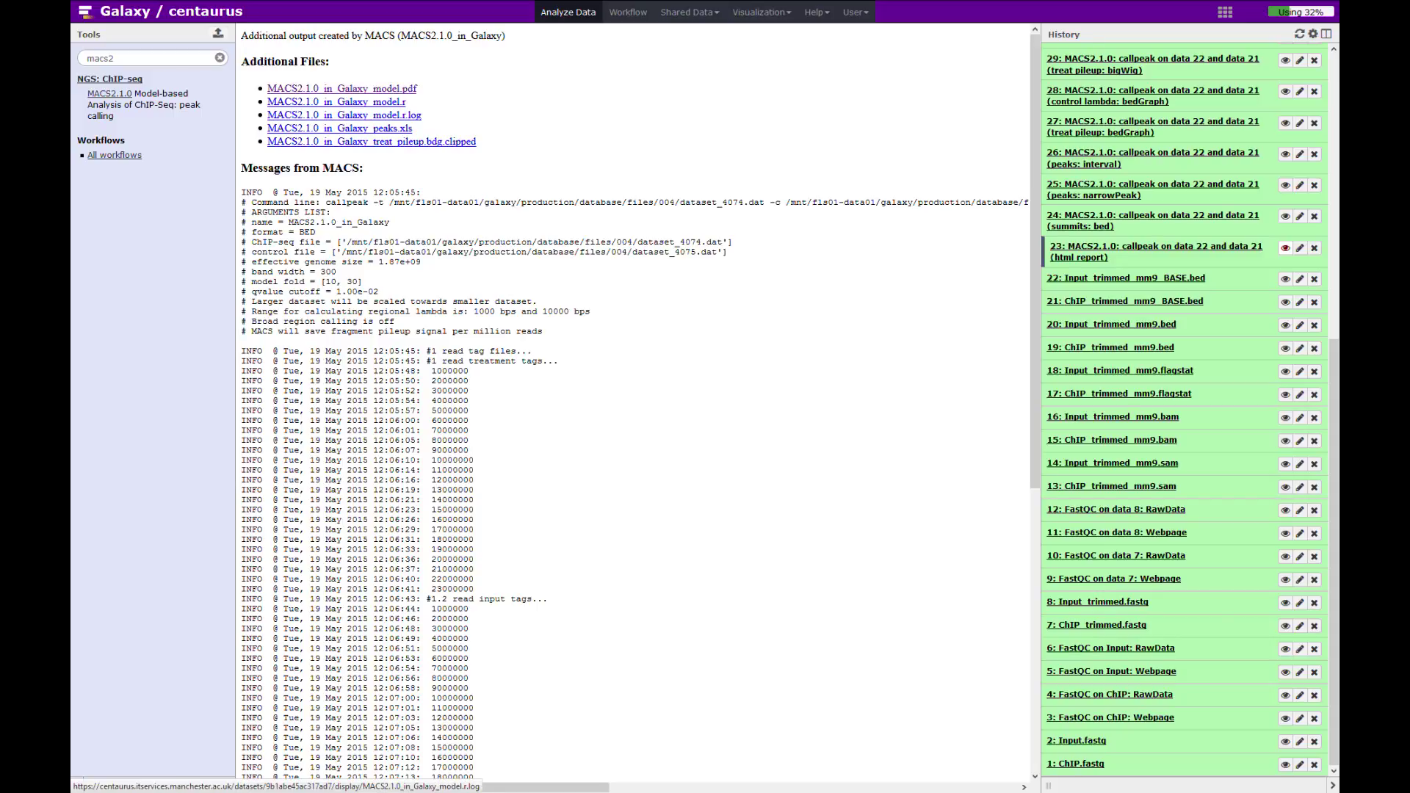
left_click(341, 89)
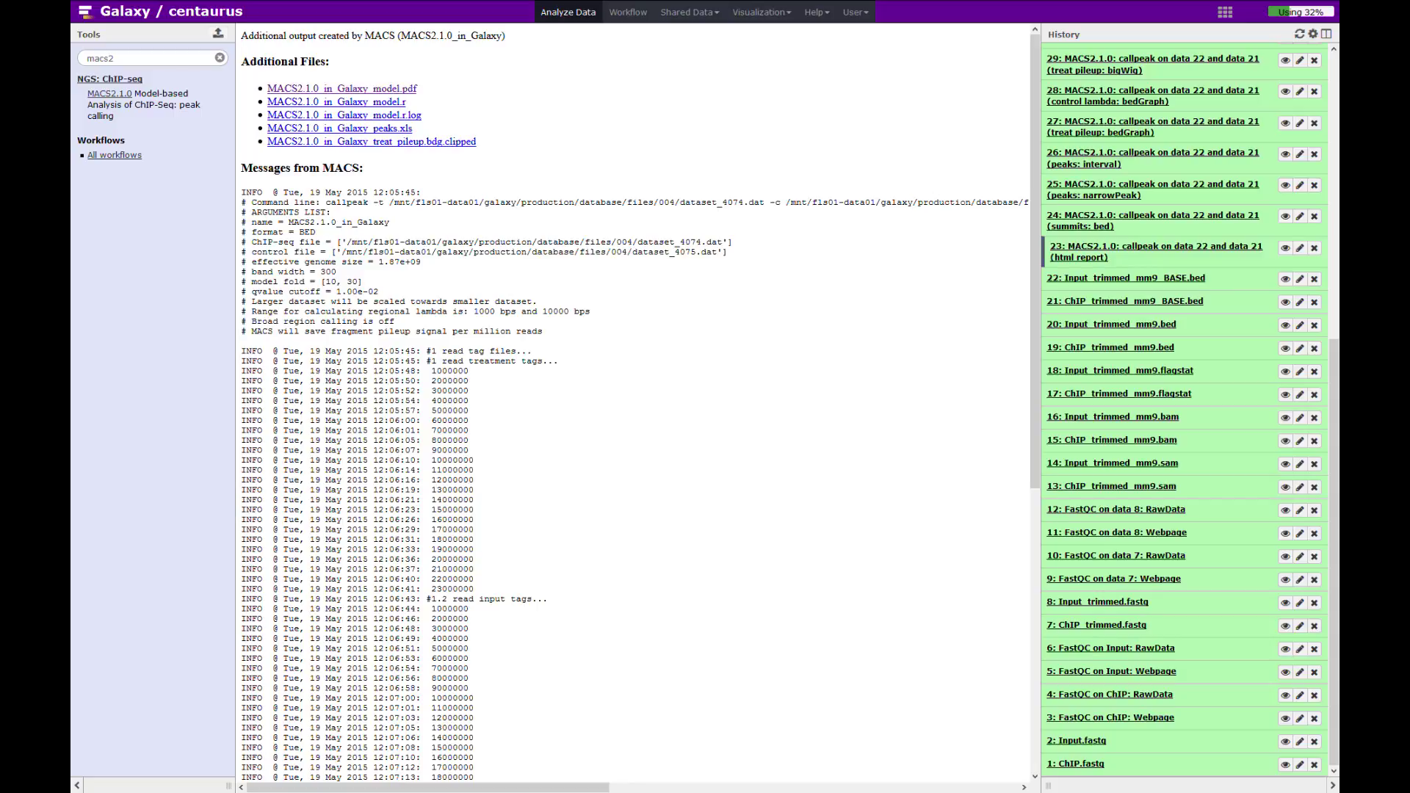
left_click(341, 89)
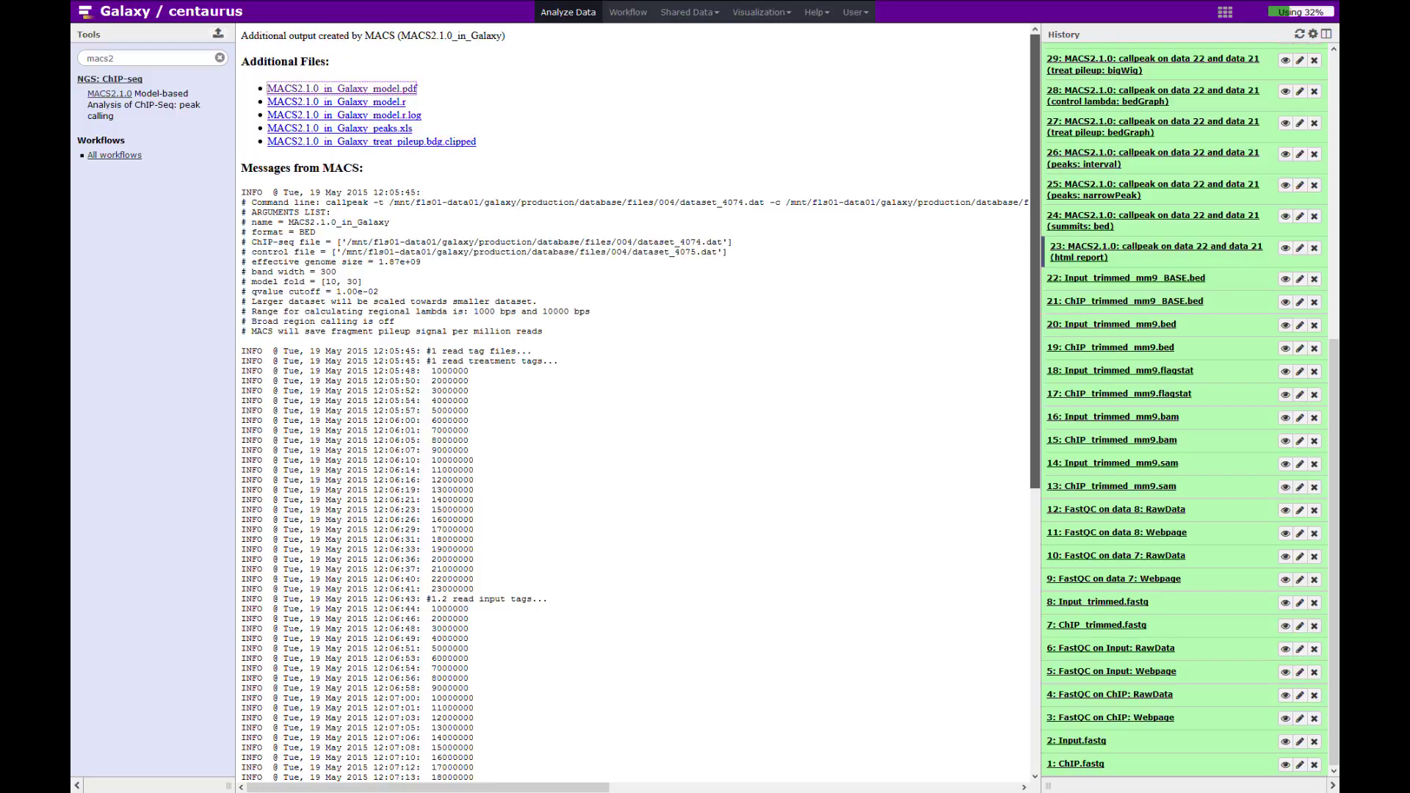
Read through the MACS messages in the html report and clear the tool search
scroll(631, 404, "down", 1)
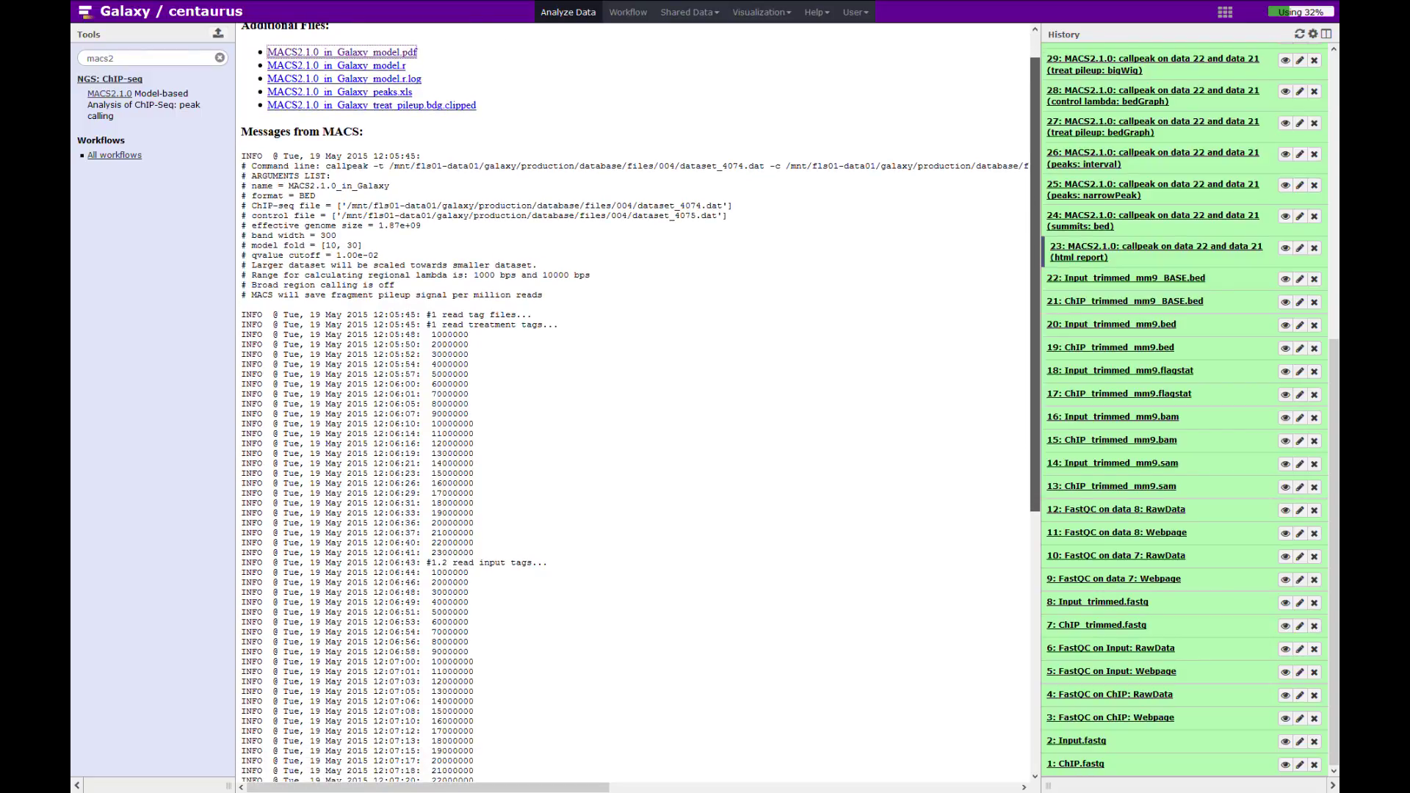
scroll(631, 404, "down", 2)
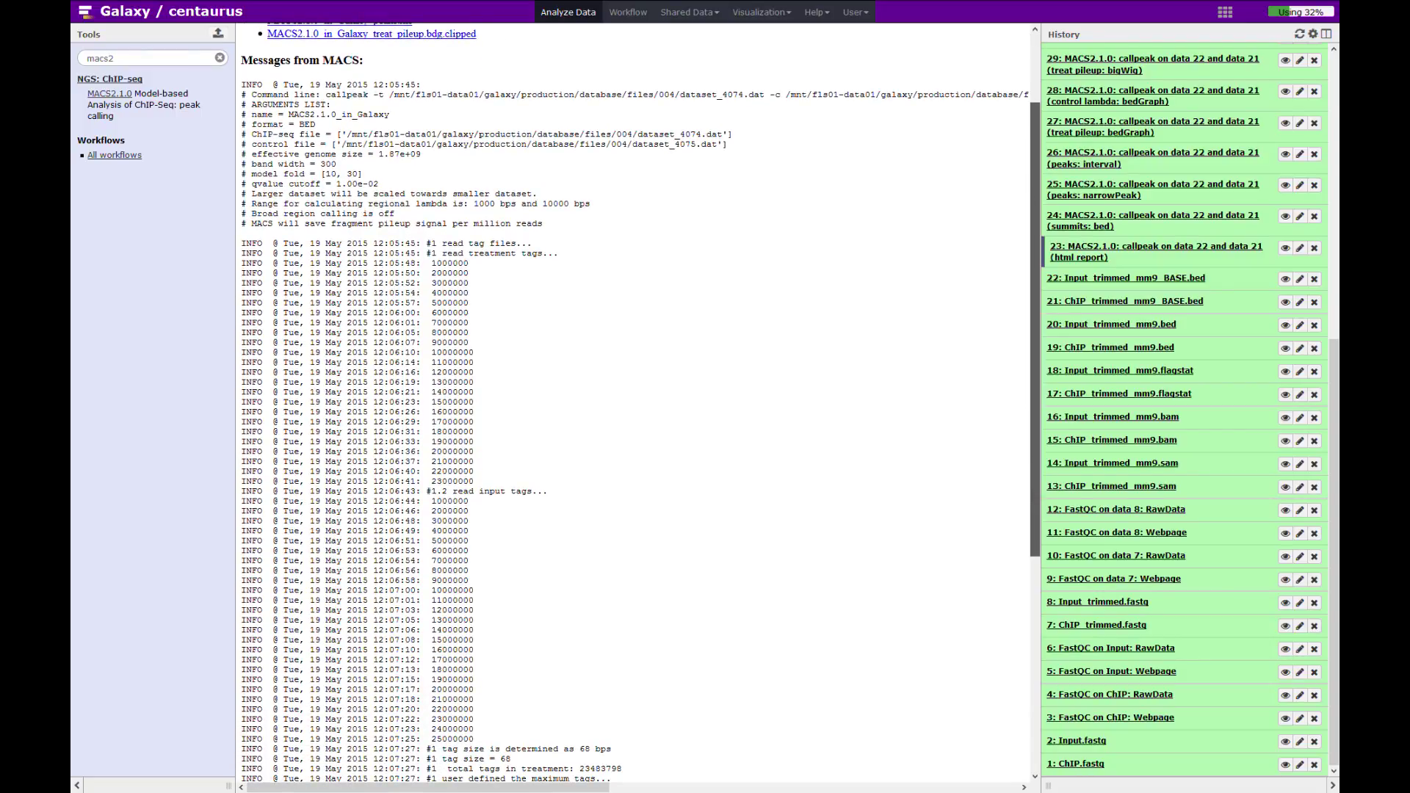
scroll(631, 404, "down", 9)
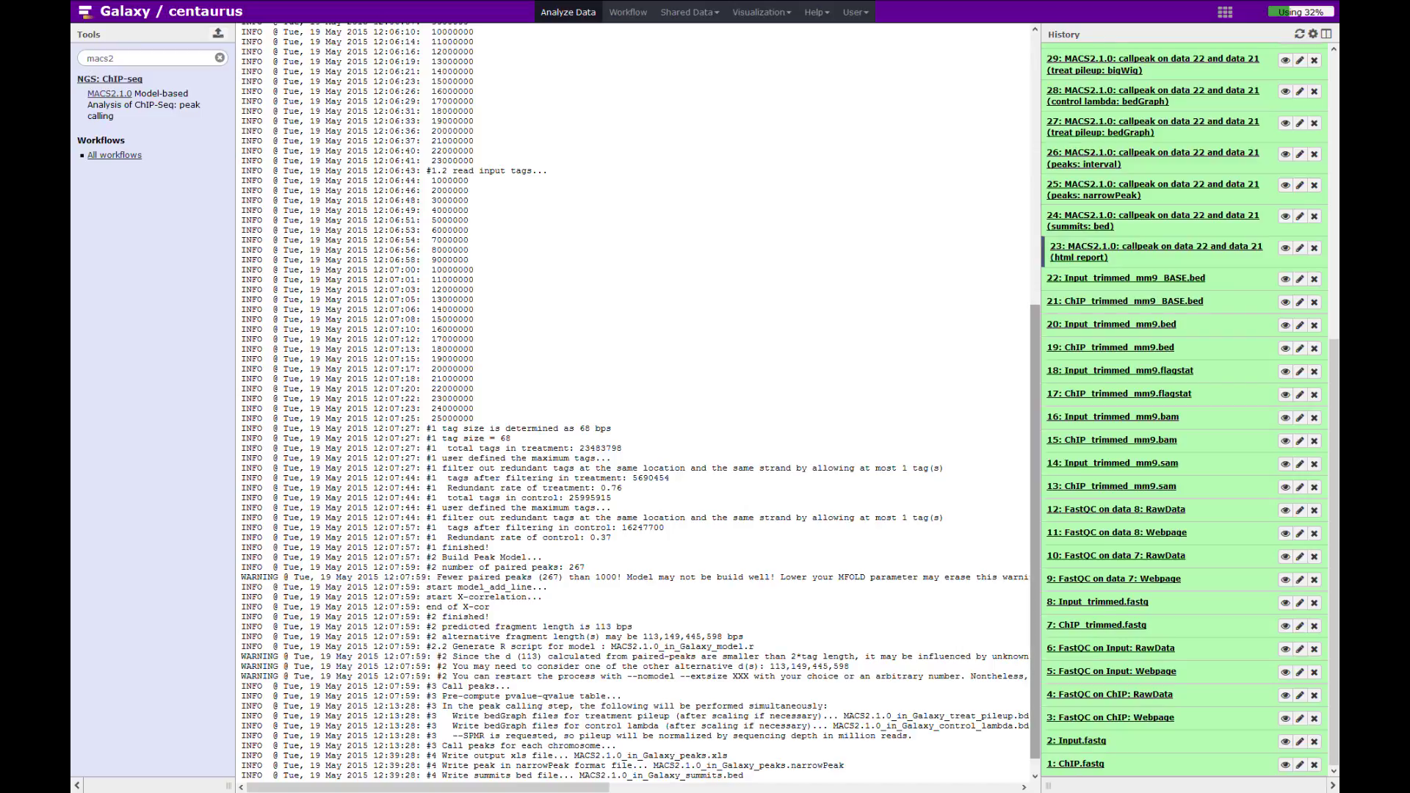
scroll(632, 404, "up", 12)
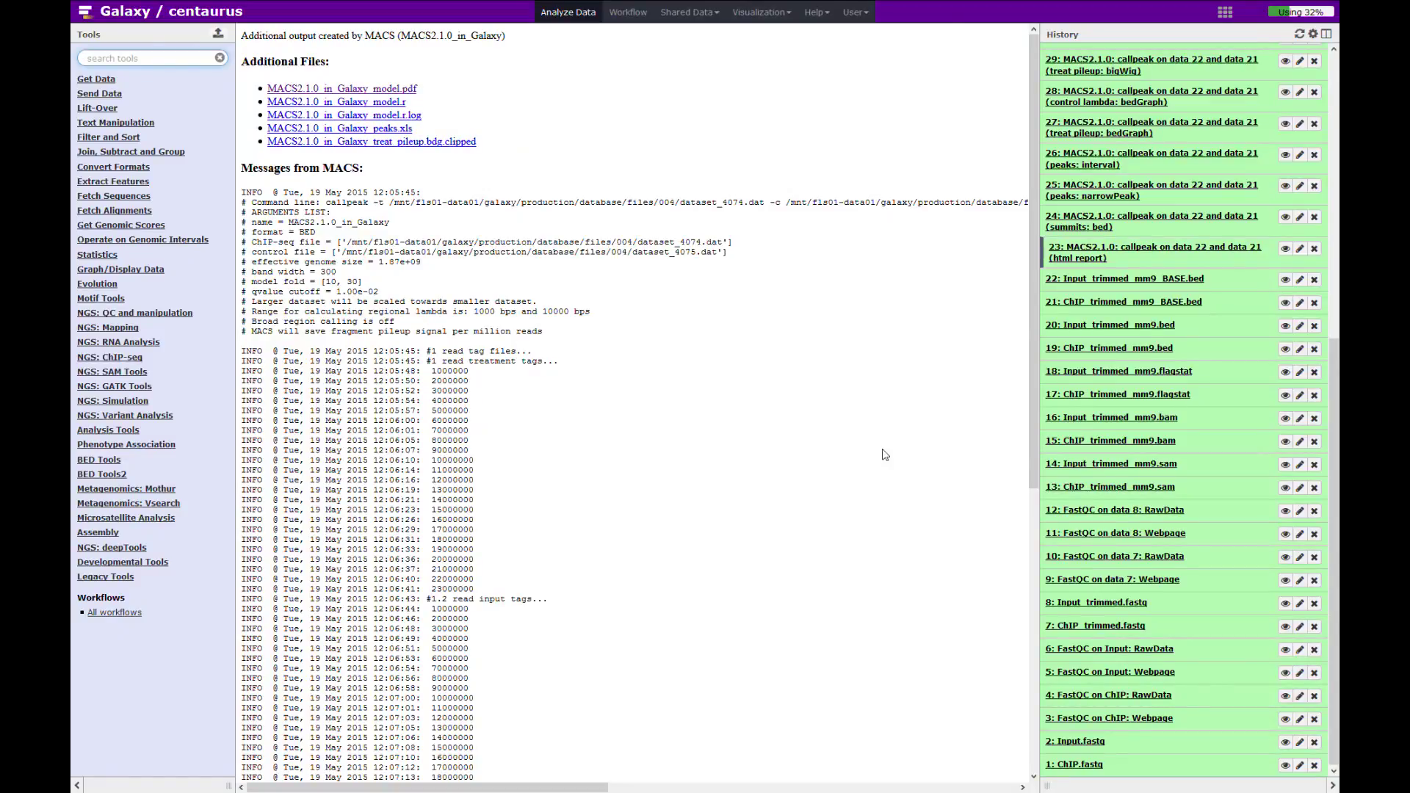
left_click(87, 58)
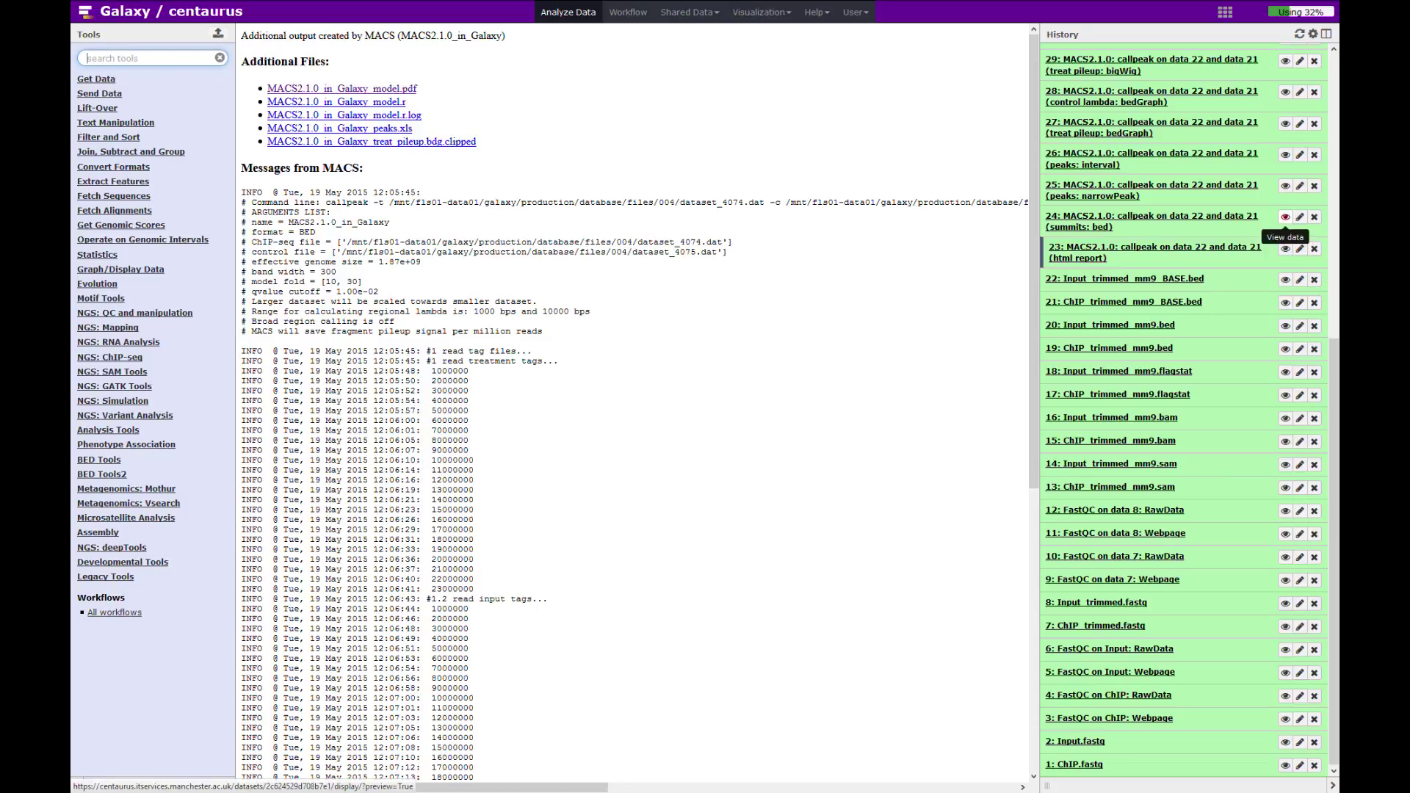
View the MACS2.1.0 summits data in dataset 24 and the narrowPeak data in dataset 25, expanding the narrowPeak dataset's details
left_click(1285, 216)
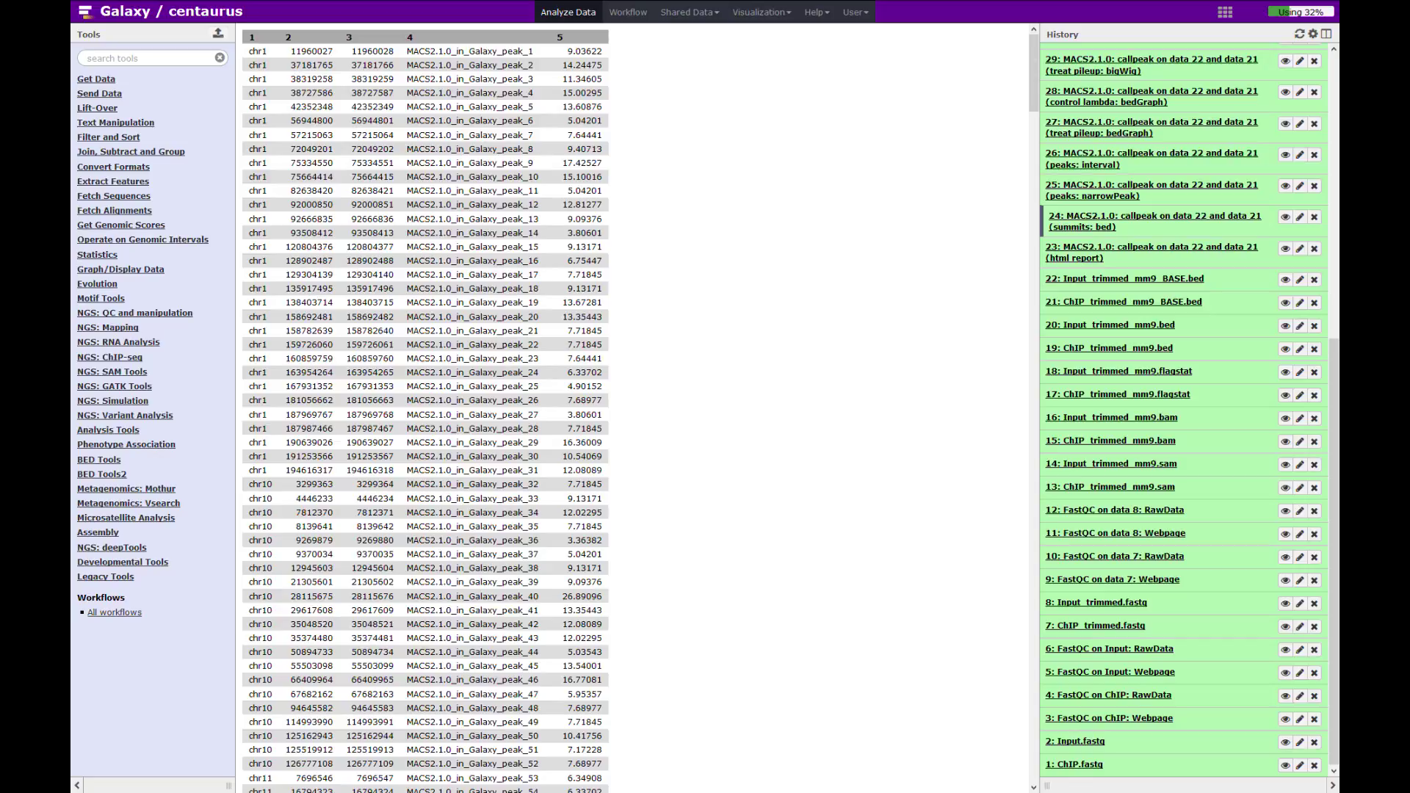
left_click(1285, 186)
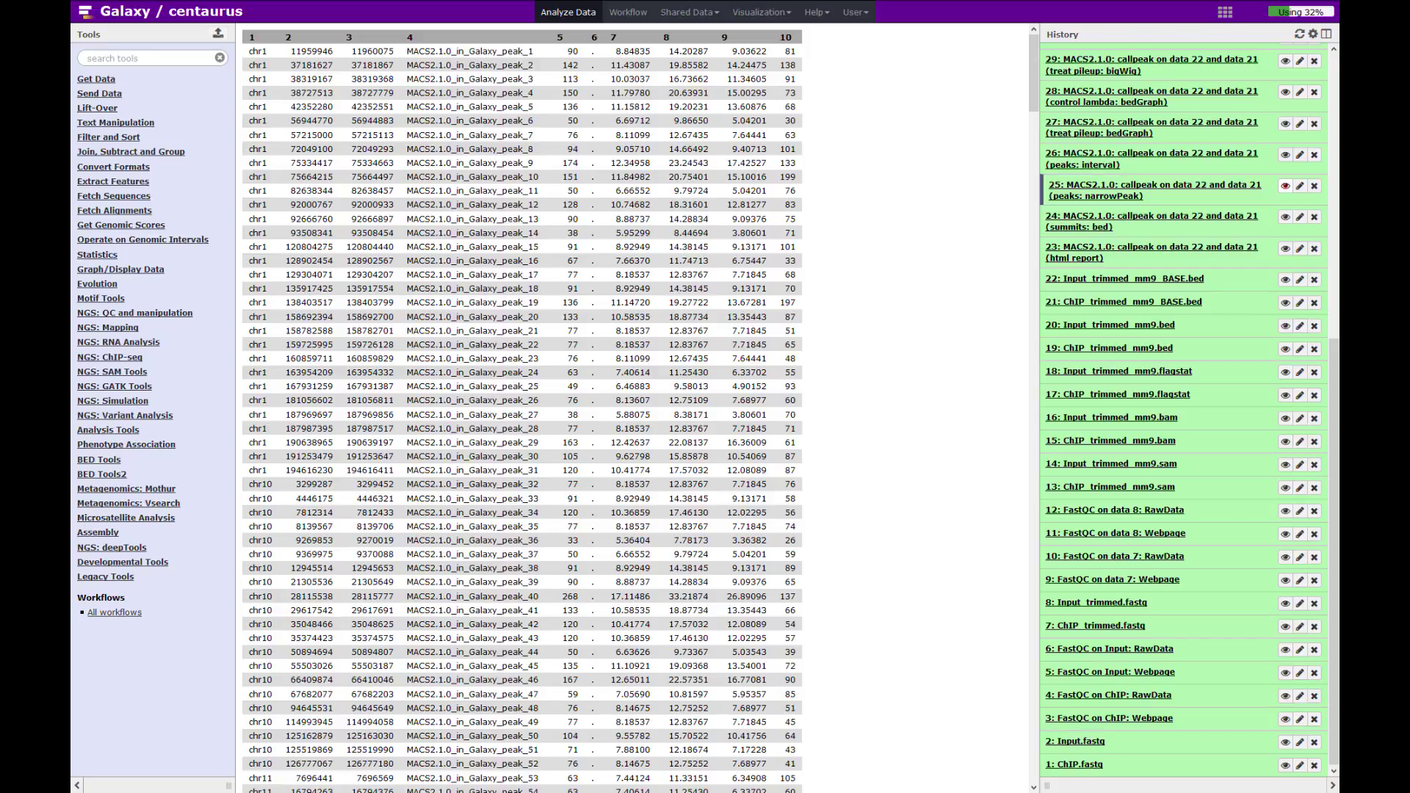
left_click(1155, 186)
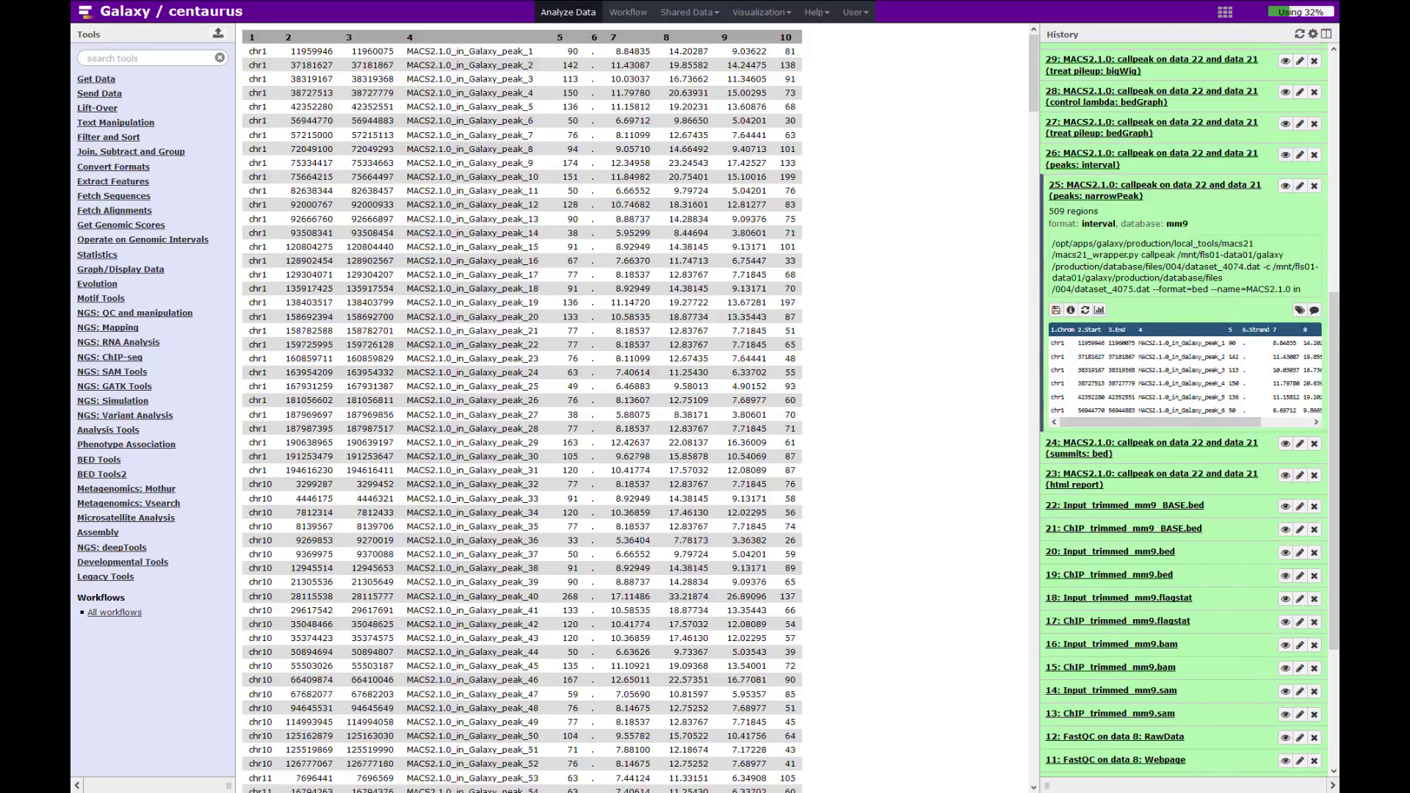
Collapse the narrowPeak dataset's details, view the MACS2.1.0 peaks interval data in dataset 26 and examine its columns from chr through name
left_click(1155, 187)
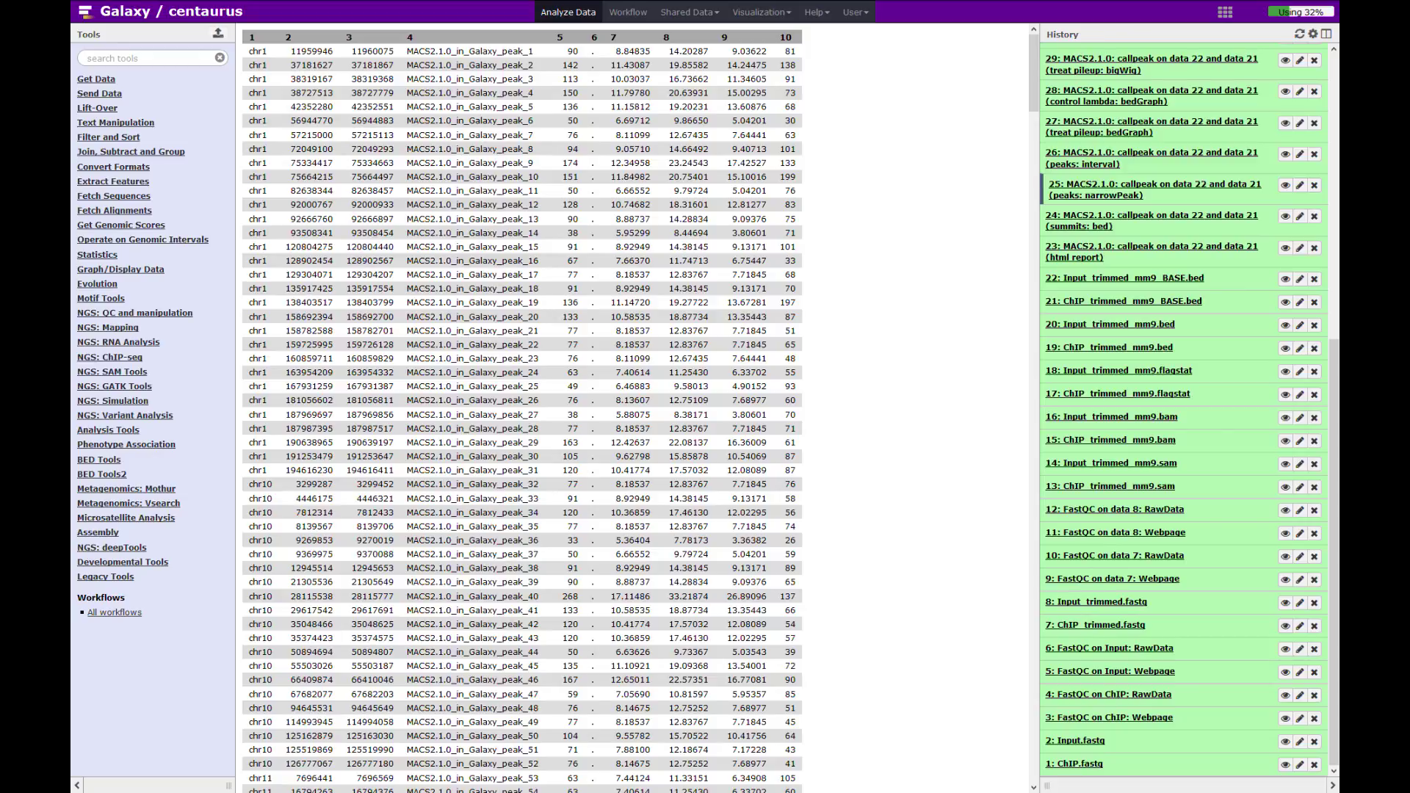
left_click(1285, 153)
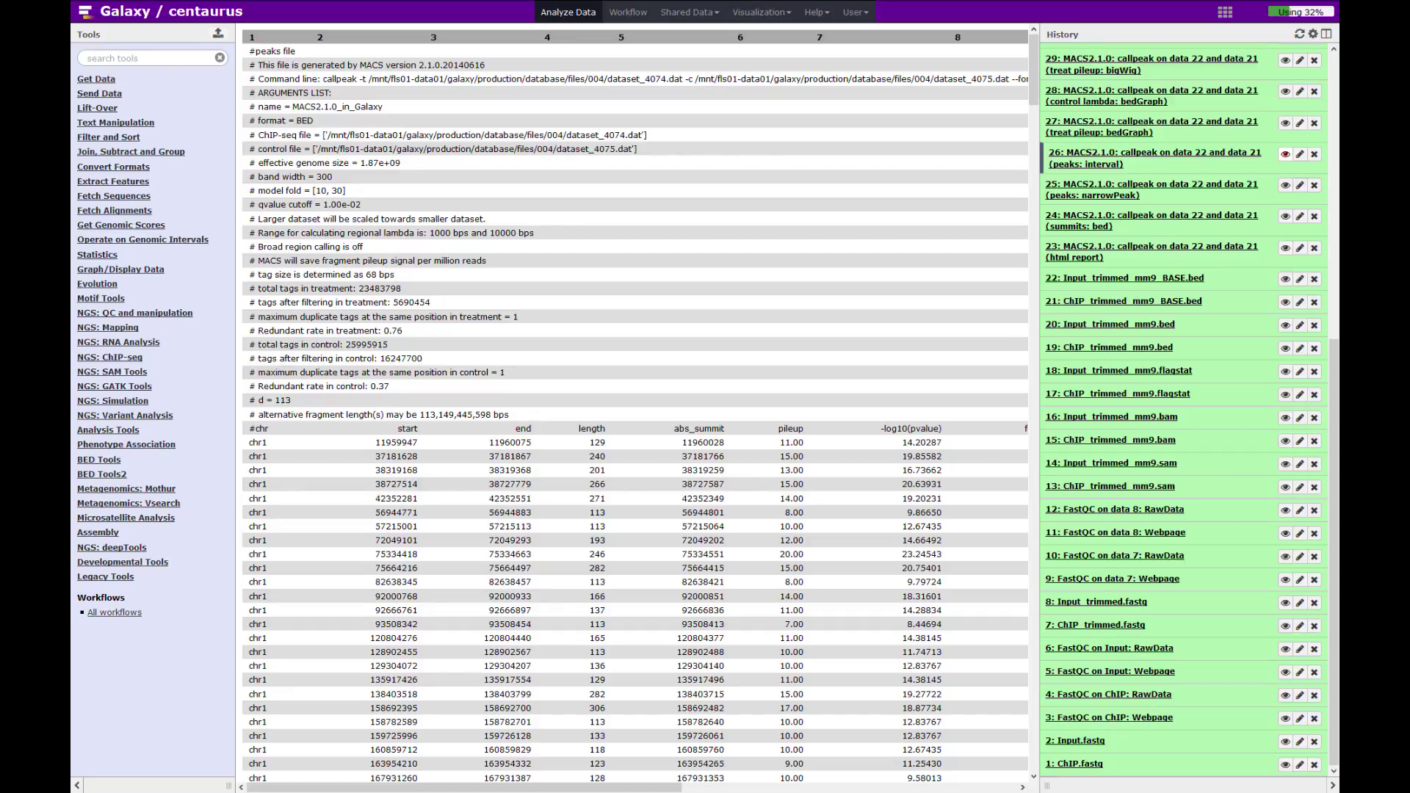
left_click_drag(249, 428, 734, 638)
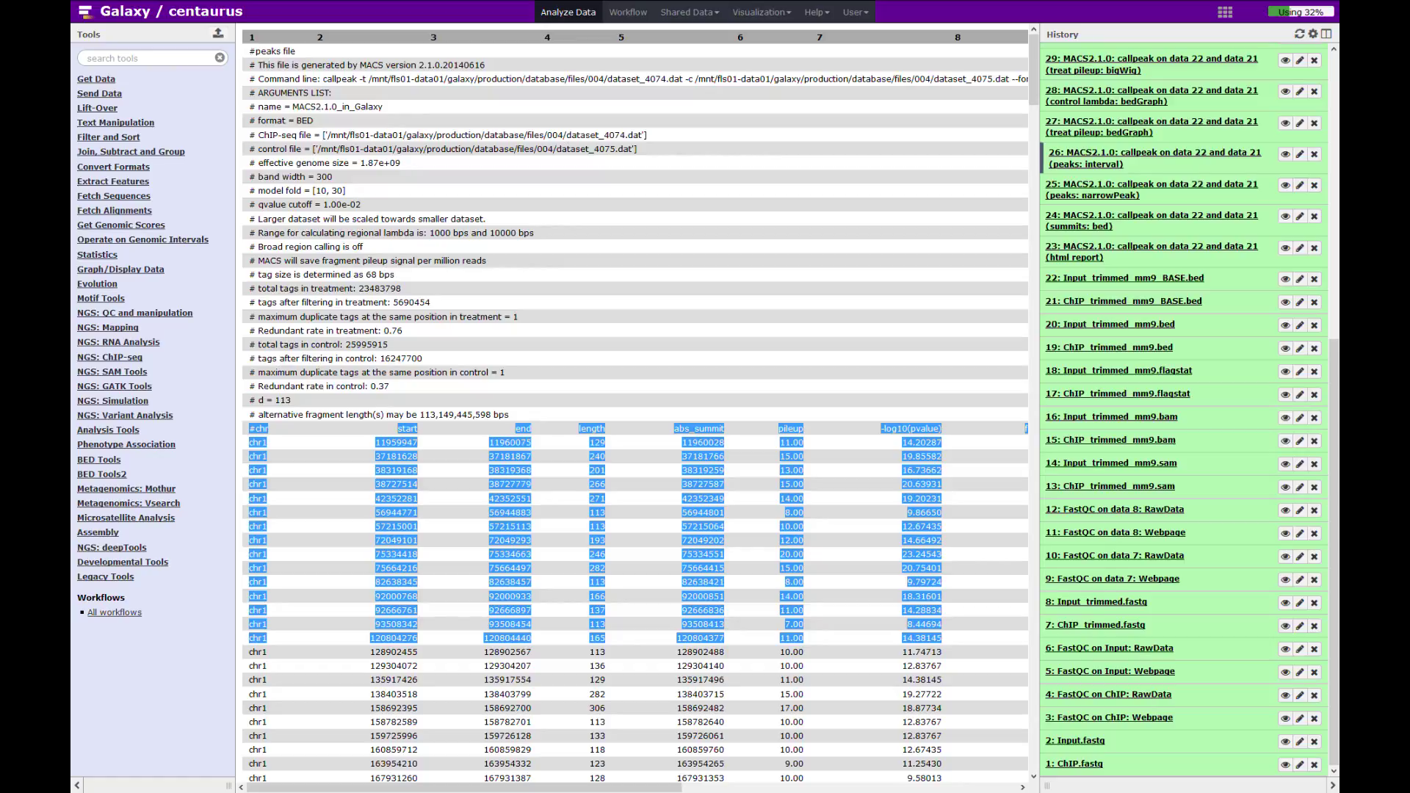
left_click(638, 533)
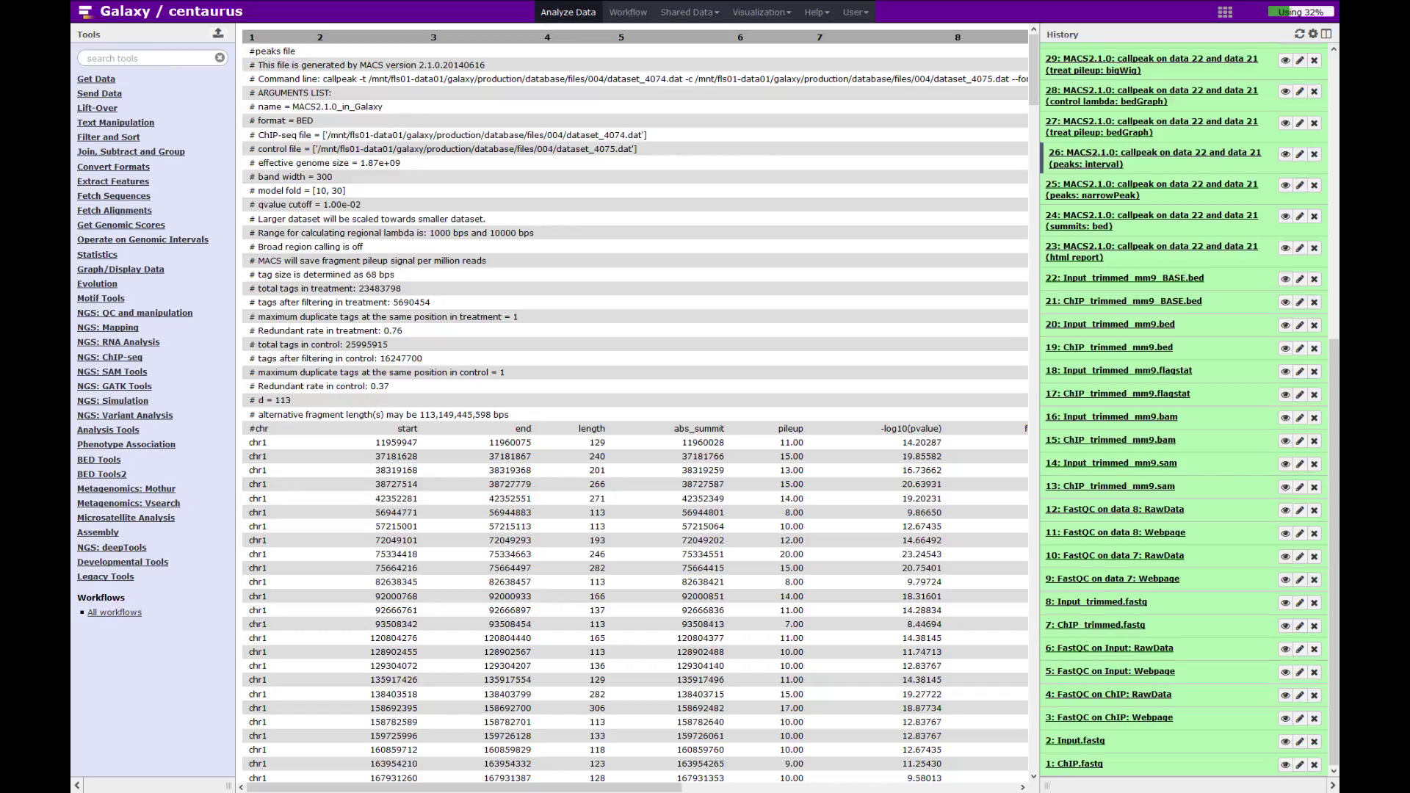
left_click_drag(545, 787, 736, 787)
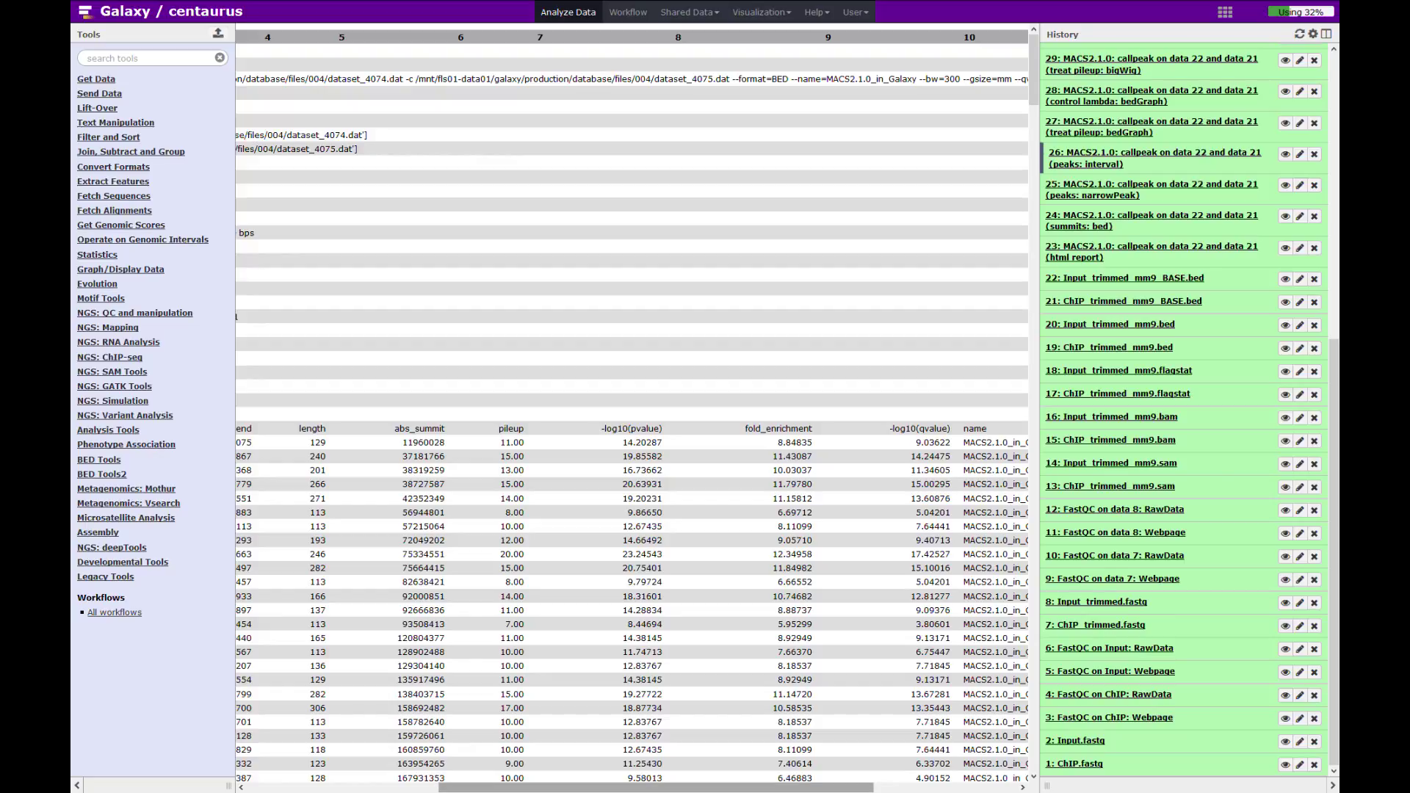
left_click_drag(656, 787, 801, 787)
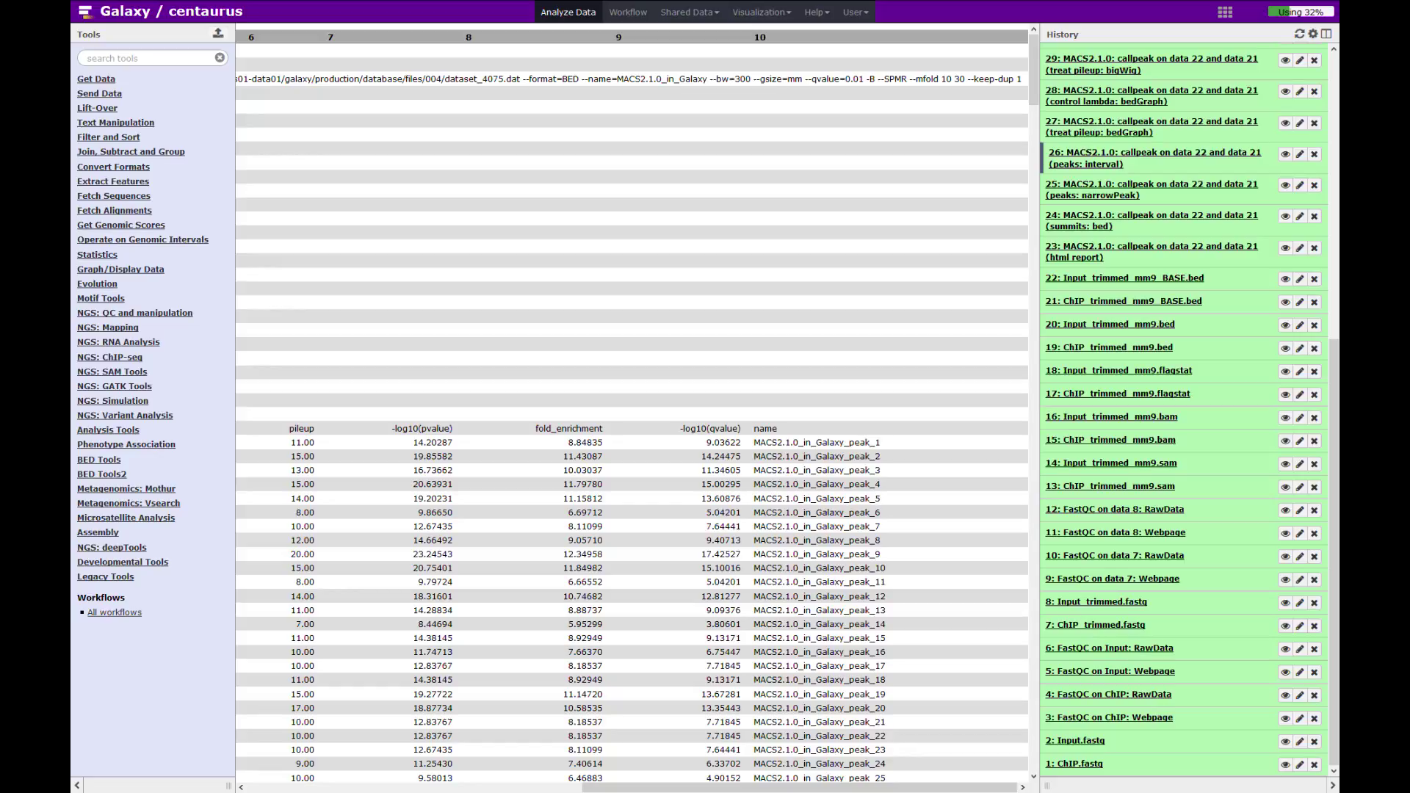
Look through the interval peak list down to its final peaks and return to the start of the table
scroll(632, 404, "down", 20)
scroll(631, 403, "down", 20)
scroll(632, 404, "down", 15)
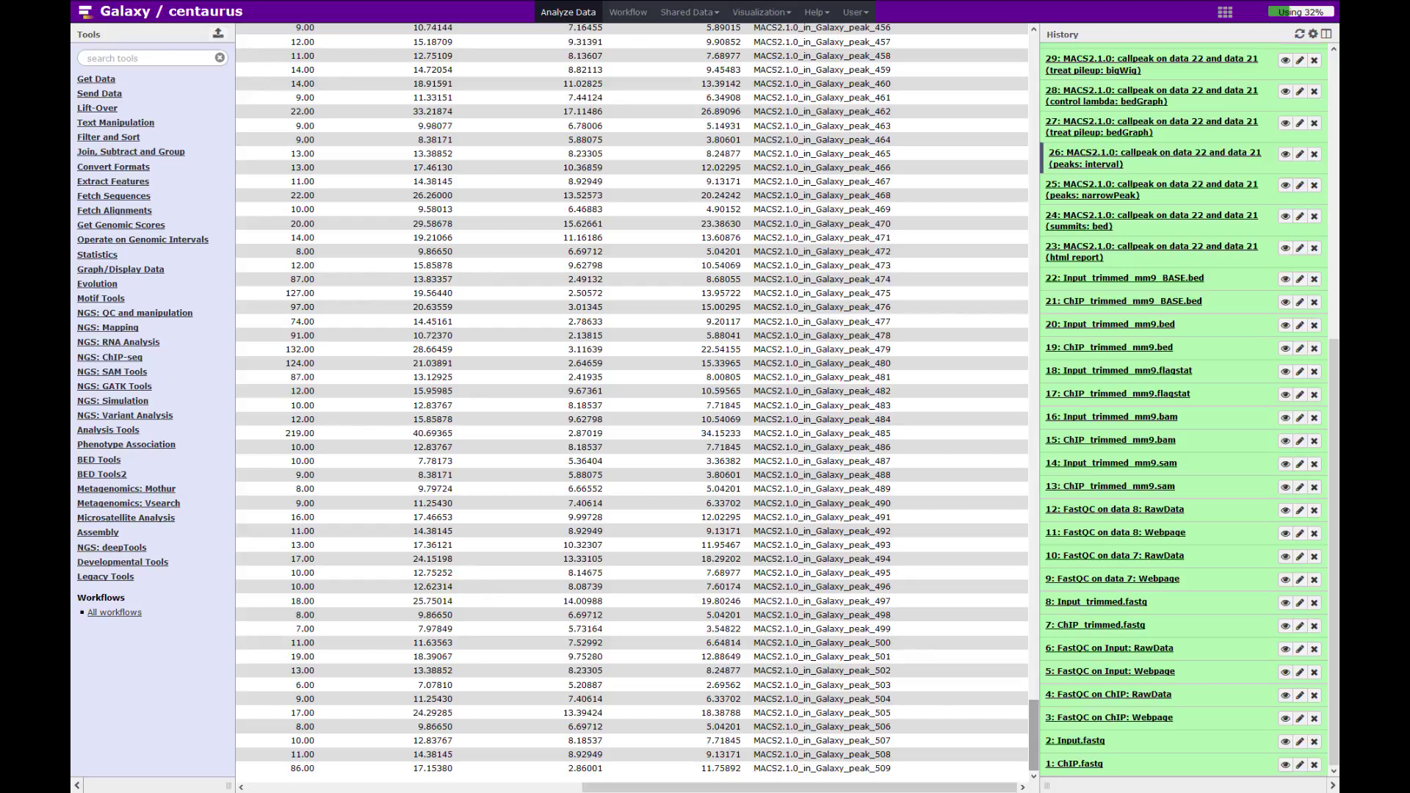
scroll(632, 404, "up", 3)
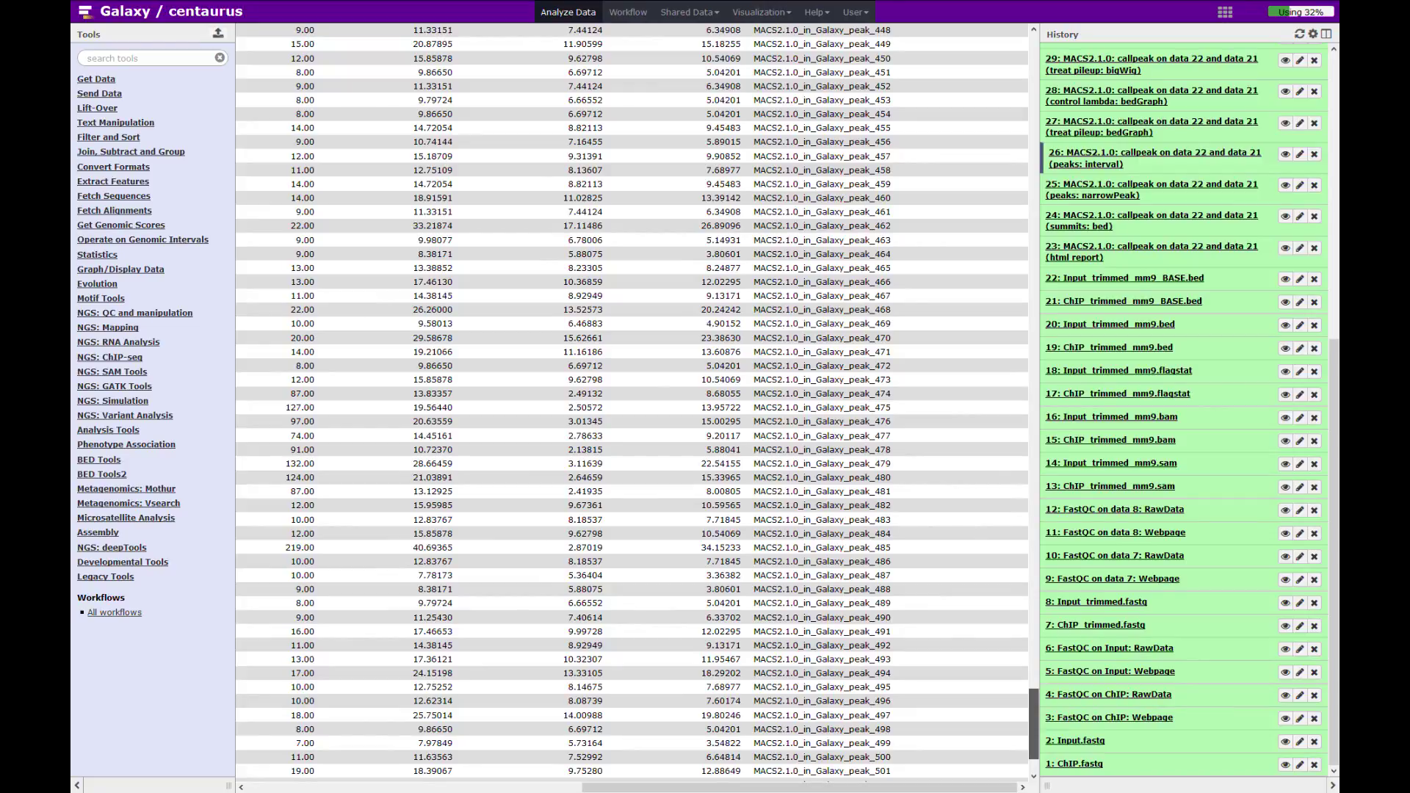
scroll(632, 404, "down", 3)
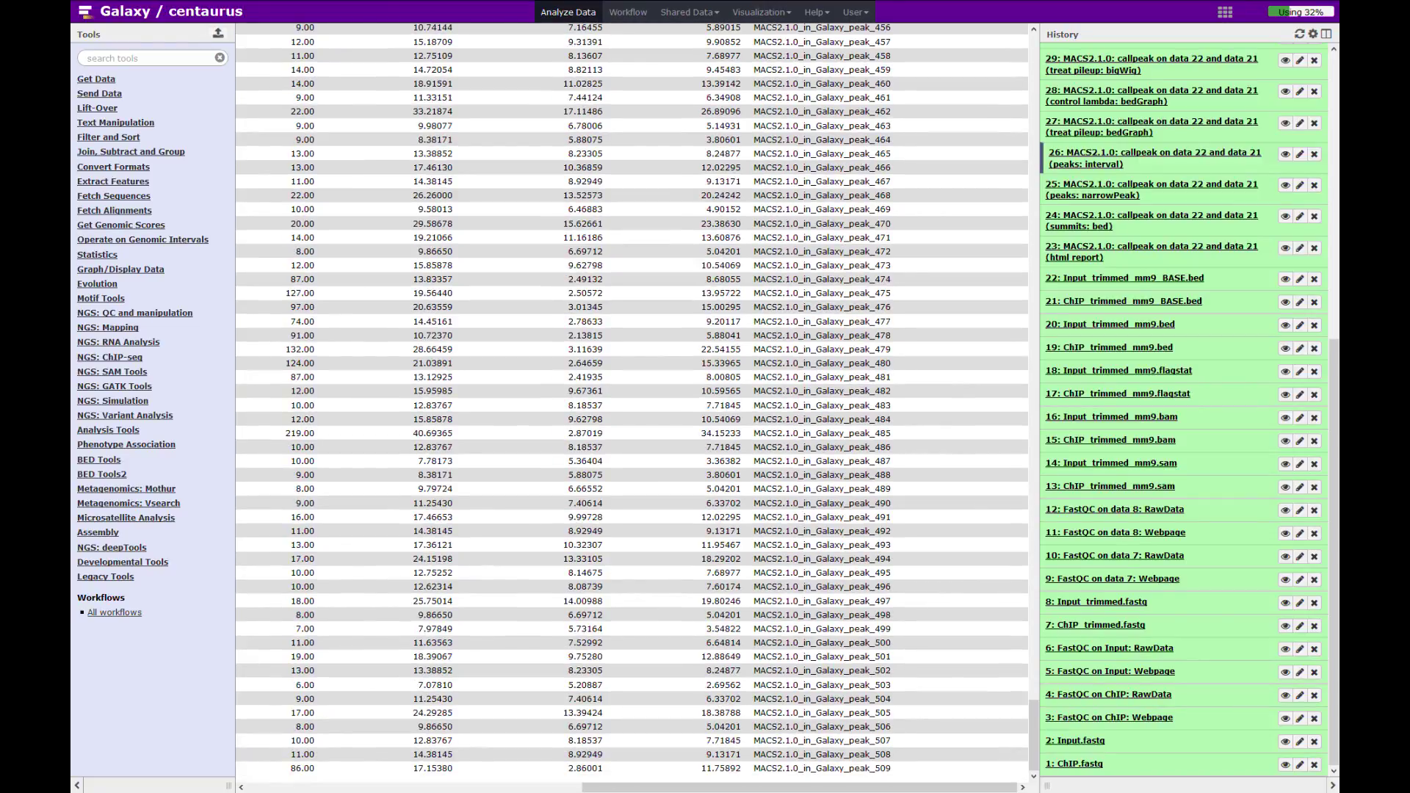
left_click_drag(1033, 734, 1034, 67)
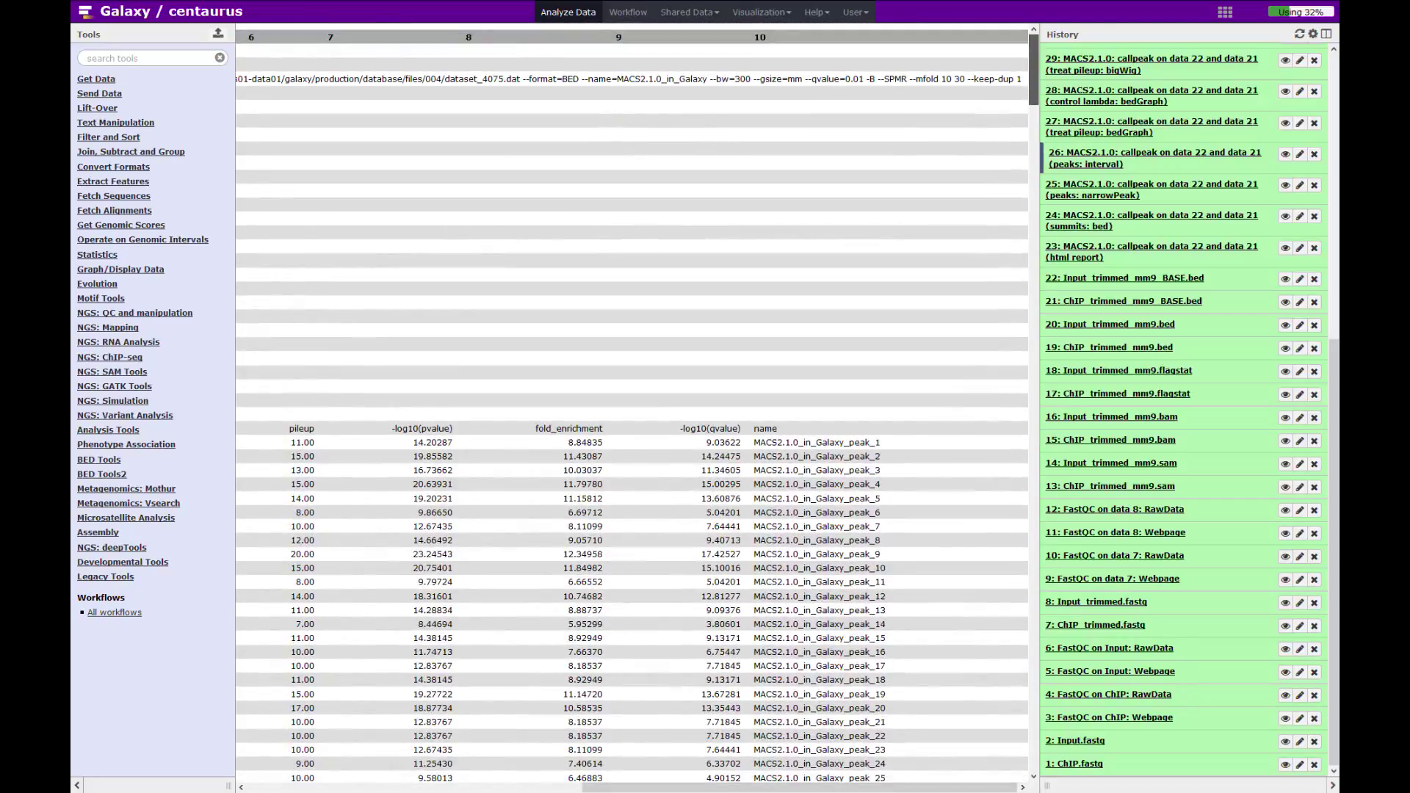